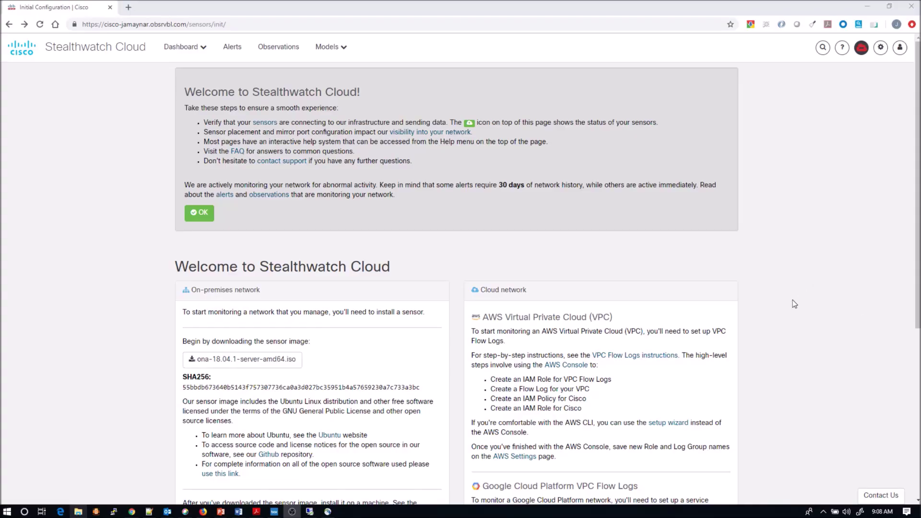
Check the Public IP entry on the welcome page and bring up the 'installation guide' link's context menu
{"action": "scroll", "coordinate": [363, 298], "scroll_direction": "down", "scroll_amount": 1}
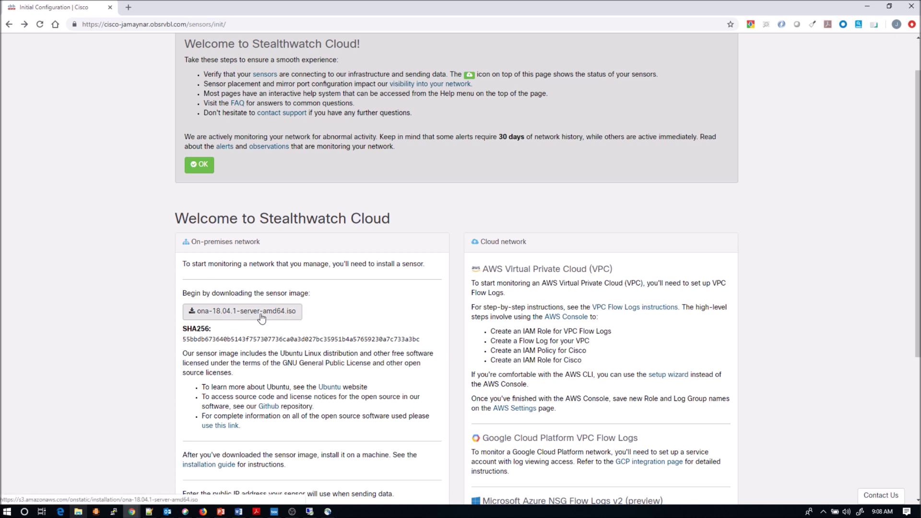
{"action": "scroll", "coordinate": [205, 357], "scroll_direction": "down", "scroll_amount": 1}
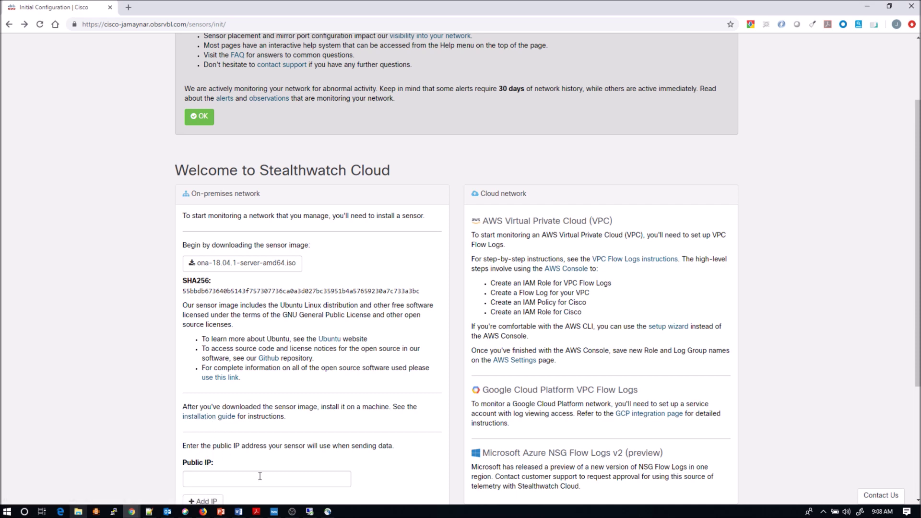
{"action": "left_click", "coordinate": [203, 479]}
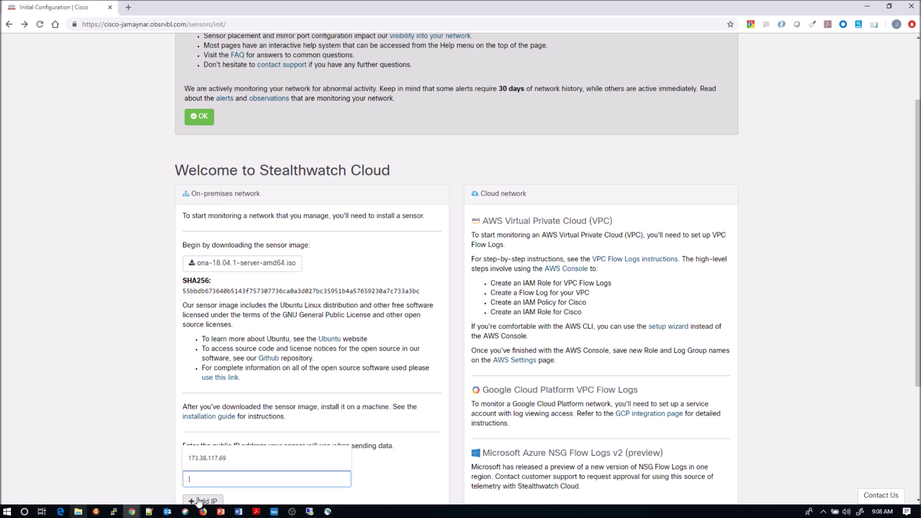
{"action": "left_click", "coordinate": [160, 402]}
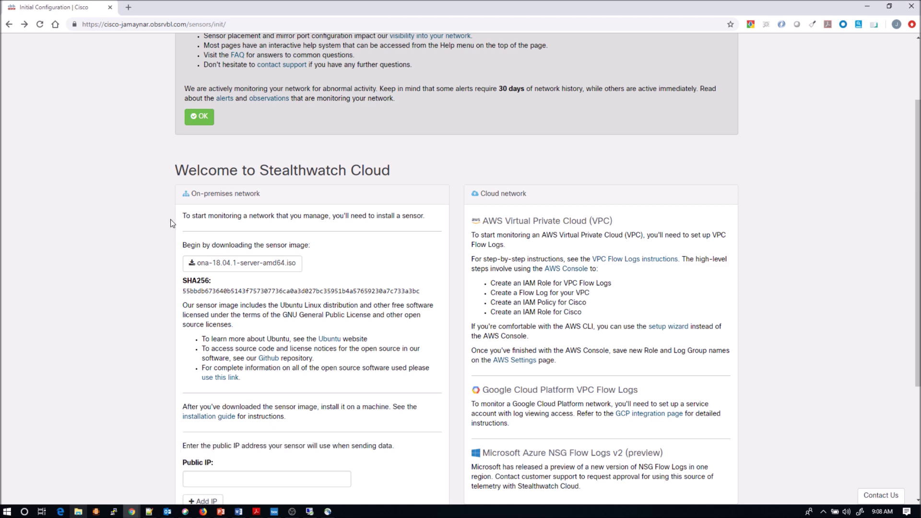
{"action": "scroll", "coordinate": [171, 220], "scroll_direction": "down", "scroll_amount": 1}
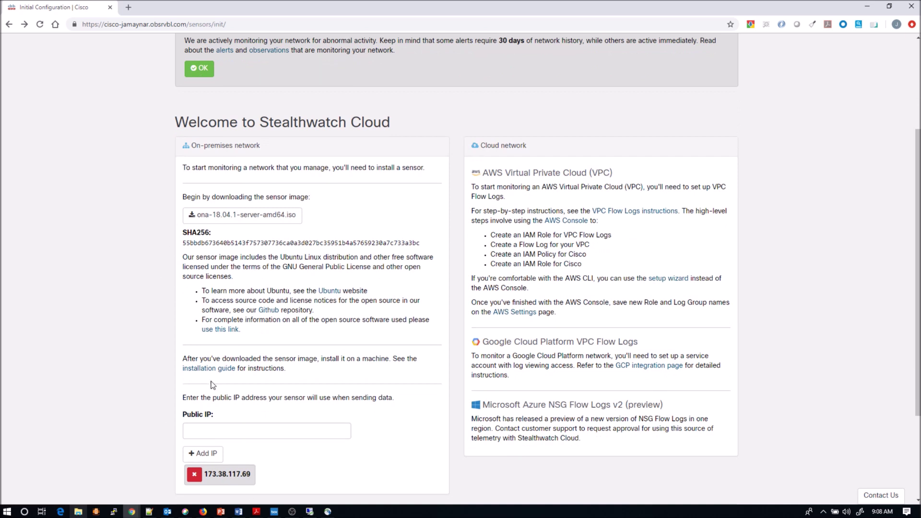
{"action": "scroll", "coordinate": [212, 369], "scroll_direction": "up", "scroll_amount": 1}
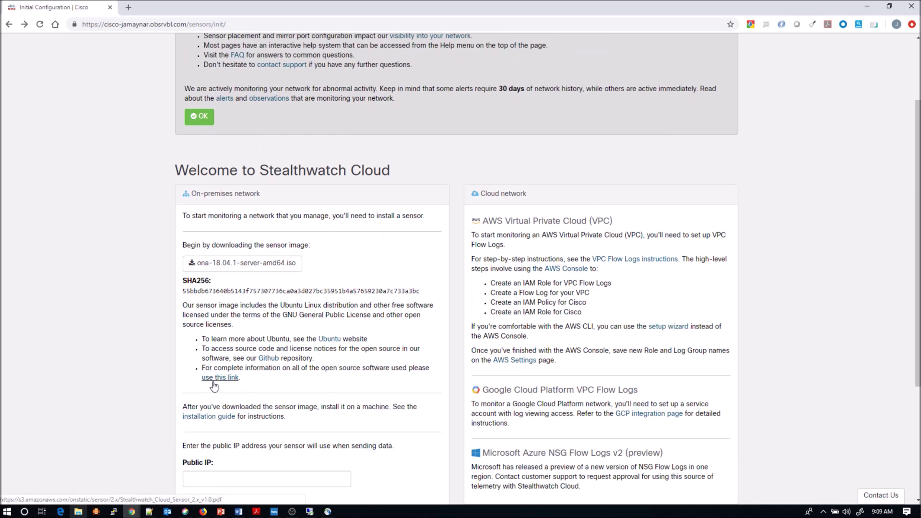
{"action": "right_click", "coordinate": [204, 419]}
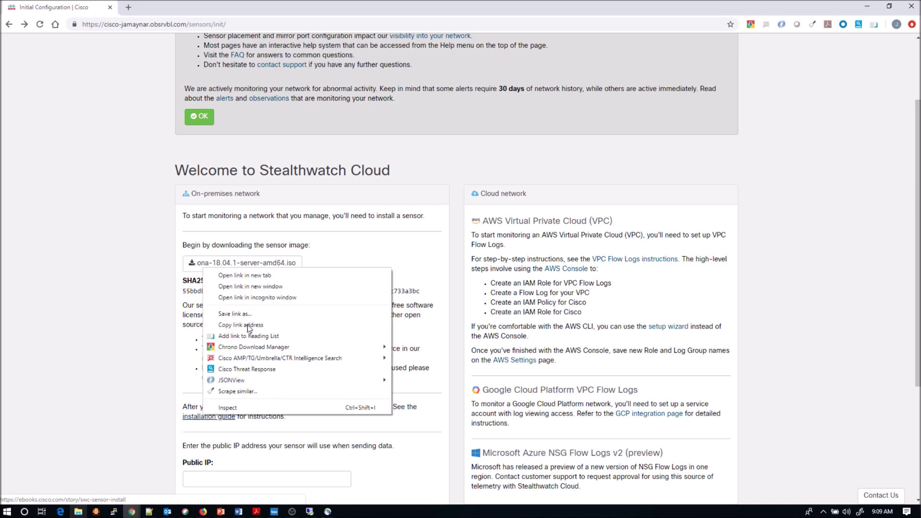
Open the sensor installation guide in a new tab and page forward to Sensor Installation Prerequisites
{"action": "left_click", "coordinate": [266, 278]}
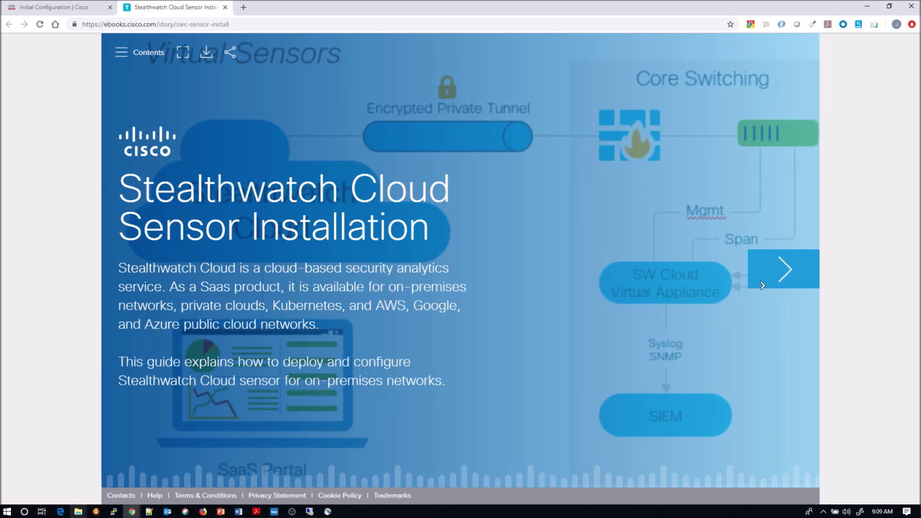
{"action": "left_click", "coordinate": [777, 269]}
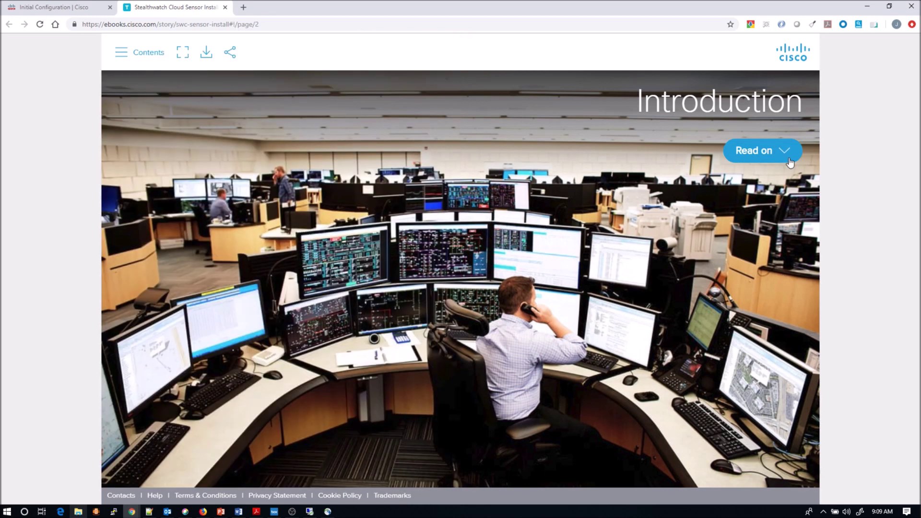
{"action": "left_click", "coordinate": [784, 264]}
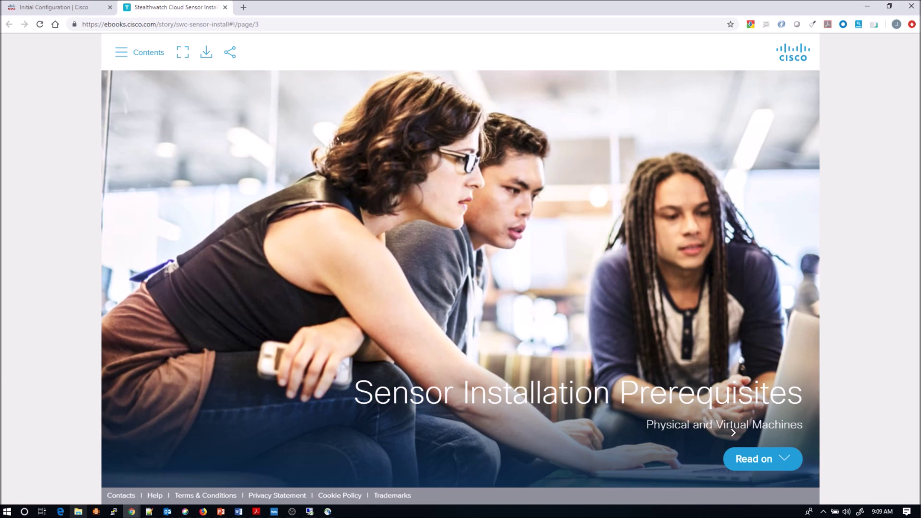
{"action": "scroll", "coordinate": [733, 432], "scroll_direction": "down", "scroll_amount": 2}
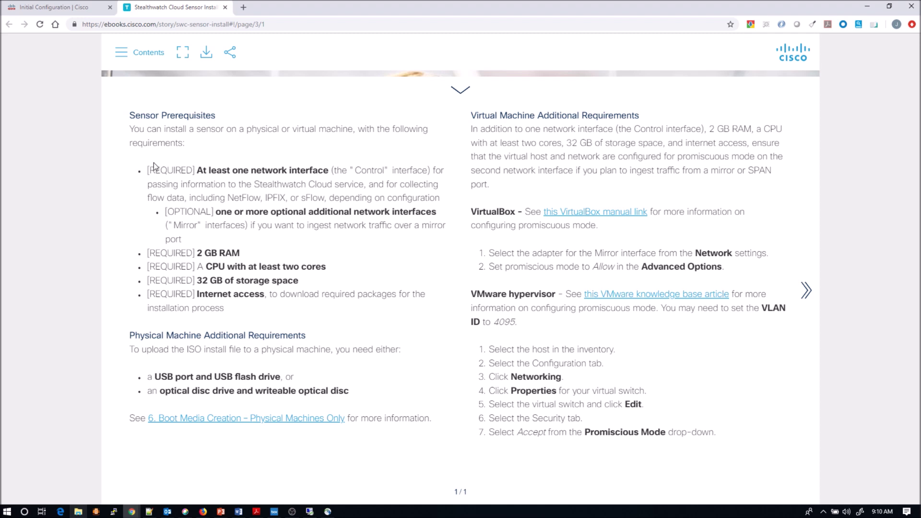
Start a custom new virtual machine named '999-Stealthwatch Cloud'
{"action": "left_click", "coordinate": [66, 12]}
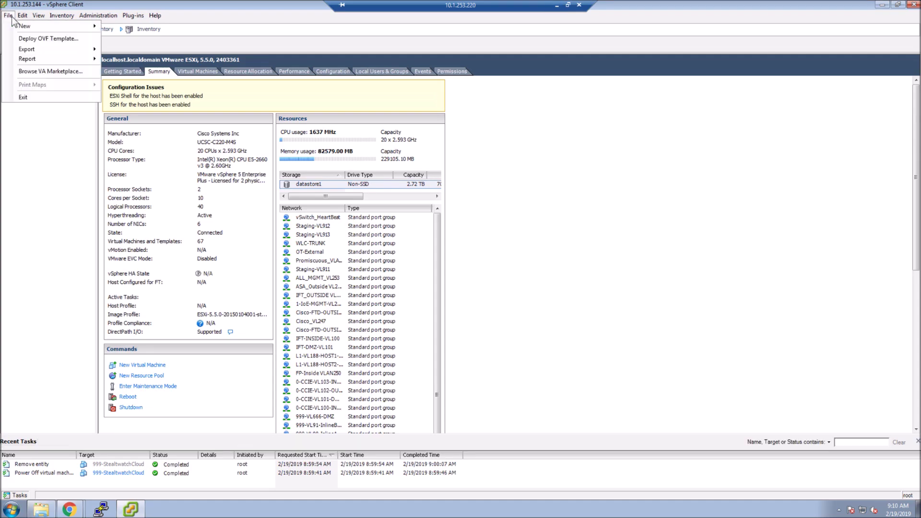
{"action": "mouse_move", "coordinate": [54, 29]}
{"action": "left_click", "coordinate": [130, 29]}
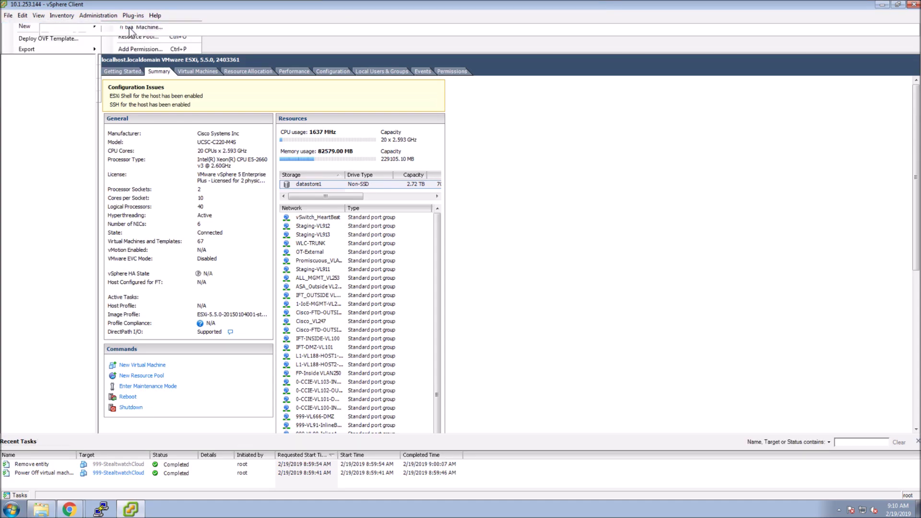
{"action": "left_click_drag", "start_coordinate": [457, 93], "coordinate": [182, 78]}
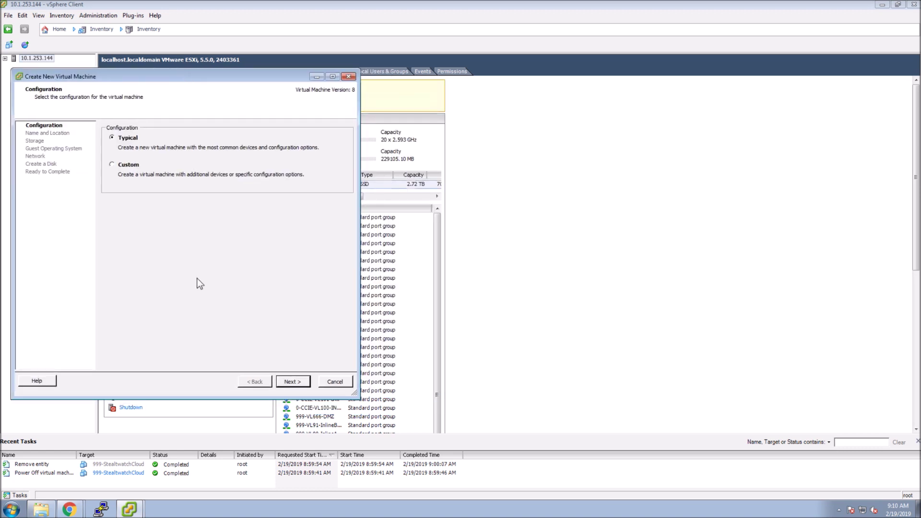
{"action": "left_click", "coordinate": [127, 165]}
{"action": "left_click", "coordinate": [293, 381]}
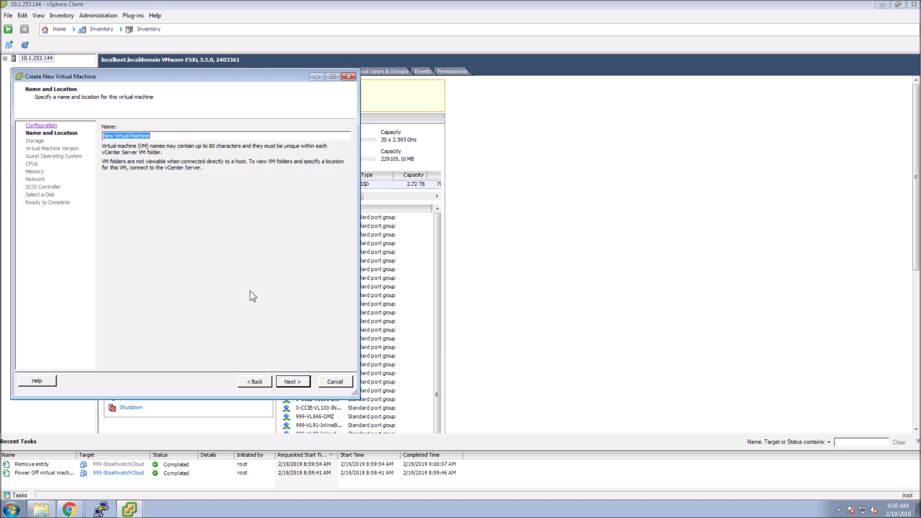
{"action": "type", "text": "999-Stealthwatch Cloud"}
Place the VM on datastore1 with version 8 and Ubuntu Linux (64-bit) as guest OS
{"action": "left_click", "coordinate": [290, 381]}
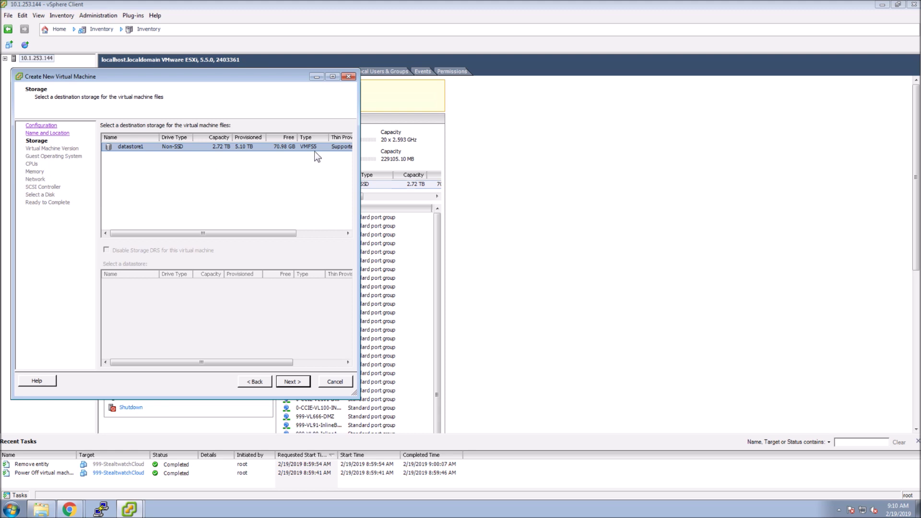
{"action": "left_click", "coordinate": [285, 382]}
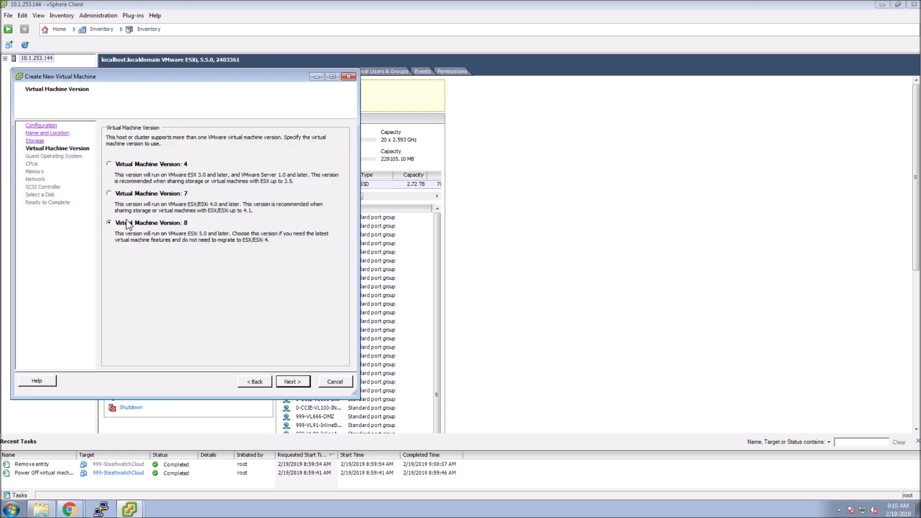
{"action": "left_click", "coordinate": [292, 382]}
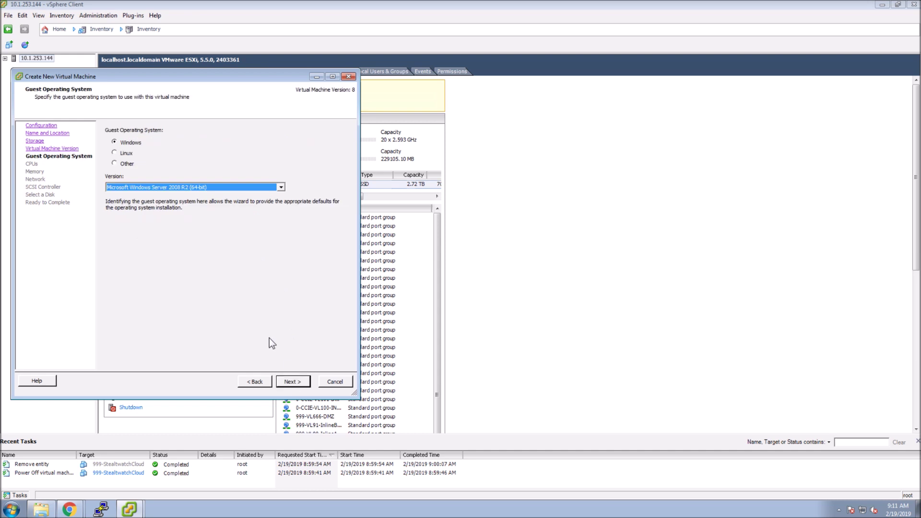
{"action": "left_click", "coordinate": [121, 152]}
{"action": "left_click", "coordinate": [280, 187]}
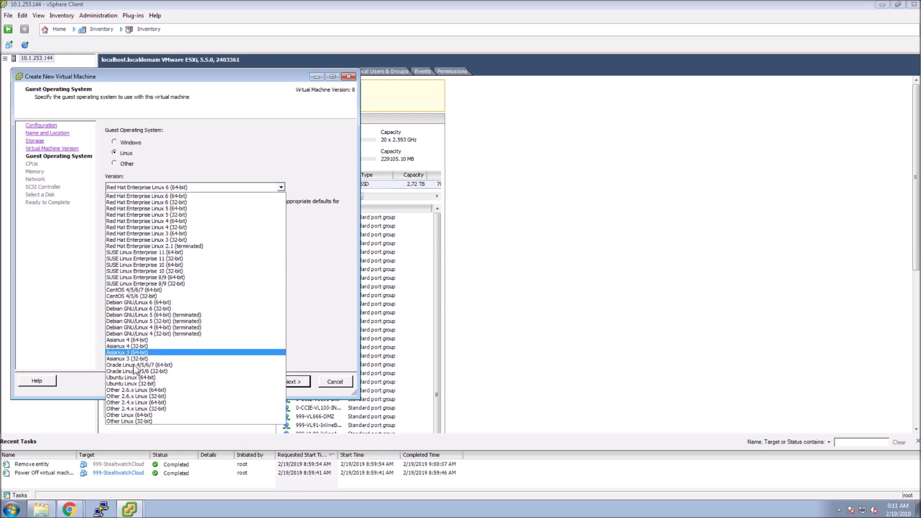
{"action": "left_click", "coordinate": [132, 378]}
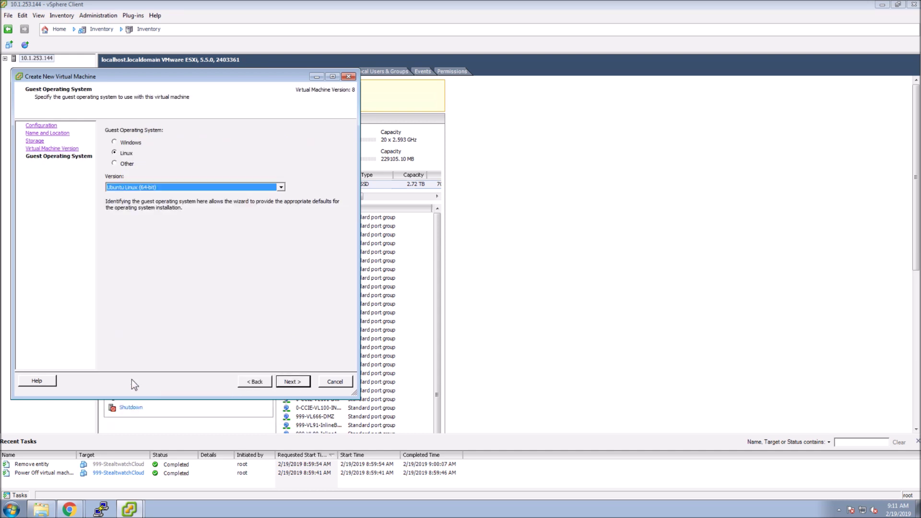
{"action": "left_click", "coordinate": [292, 382]}
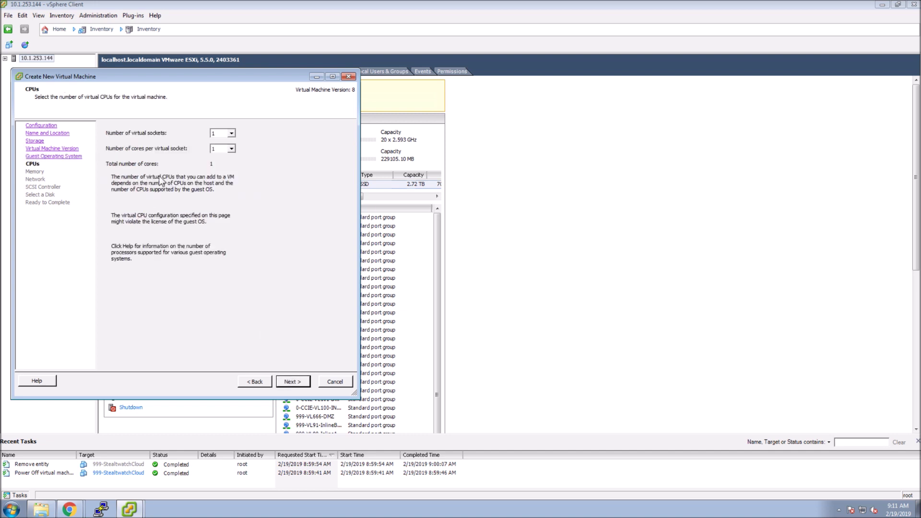
Give the VM 2 sockets with 2 cores each, then set its memory size
{"action": "left_click", "coordinate": [231, 133]}
{"action": "left_click", "coordinate": [221, 147]}
{"action": "left_click", "coordinate": [231, 148]}
{"action": "left_click", "coordinate": [221, 162]}
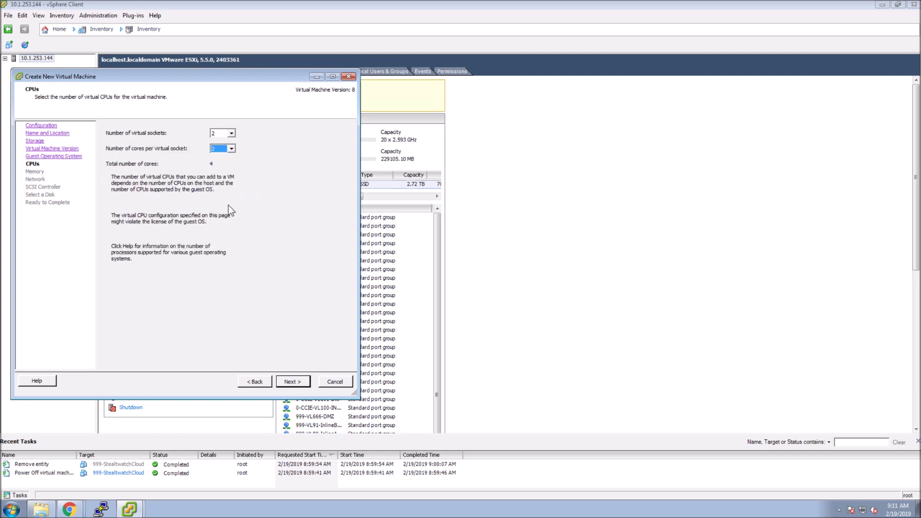
{"action": "left_click", "coordinate": [292, 382]}
{"action": "left_click", "coordinate": [205, 137]}
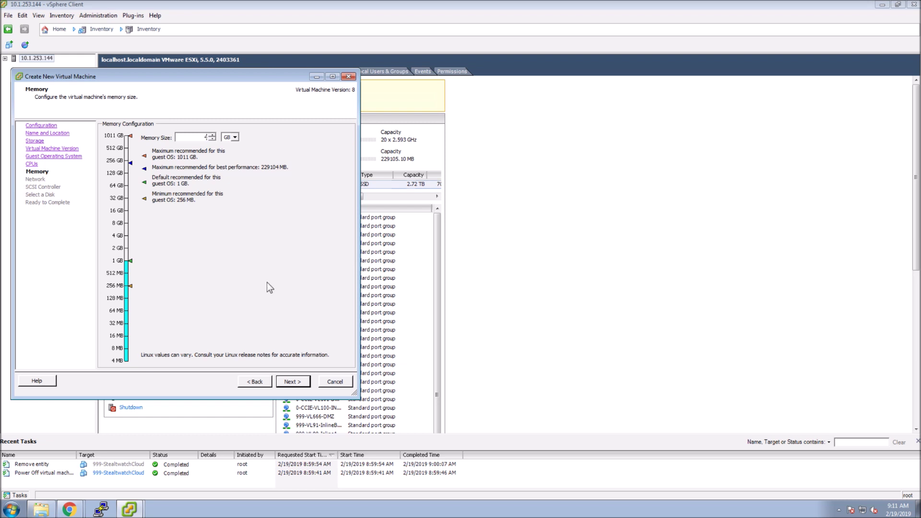
{"action": "left_click", "coordinate": [292, 381]}
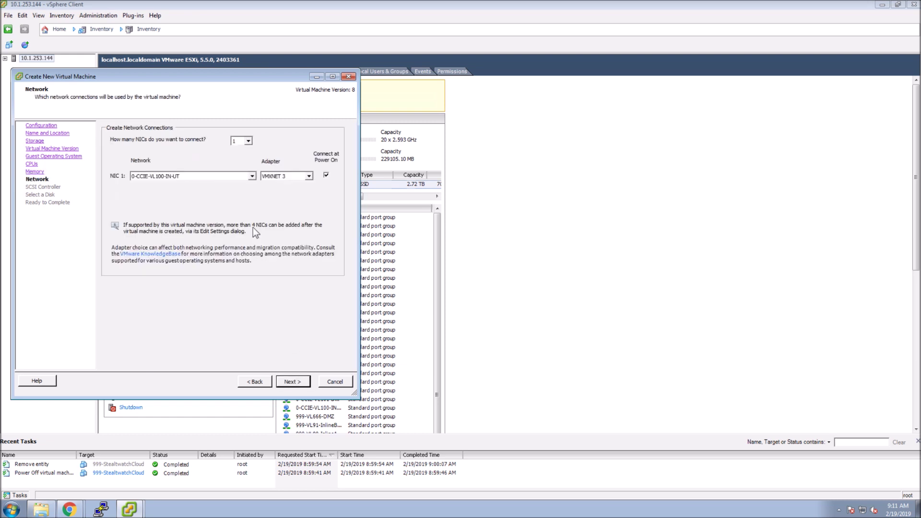
Add three network adapters and connect NIC 1 (VMXNET 3) to ALL_MGMT_VL253
{"action": "left_click", "coordinate": [249, 140]}
{"action": "left_click", "coordinate": [238, 168]}
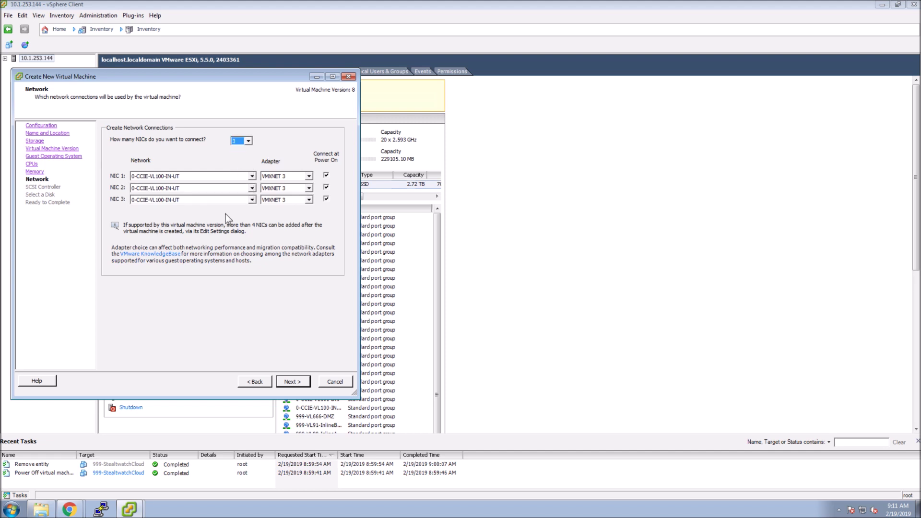
{"action": "left_click", "coordinate": [289, 177]}
{"action": "left_click", "coordinate": [275, 163]}
{"action": "left_click", "coordinate": [251, 176]}
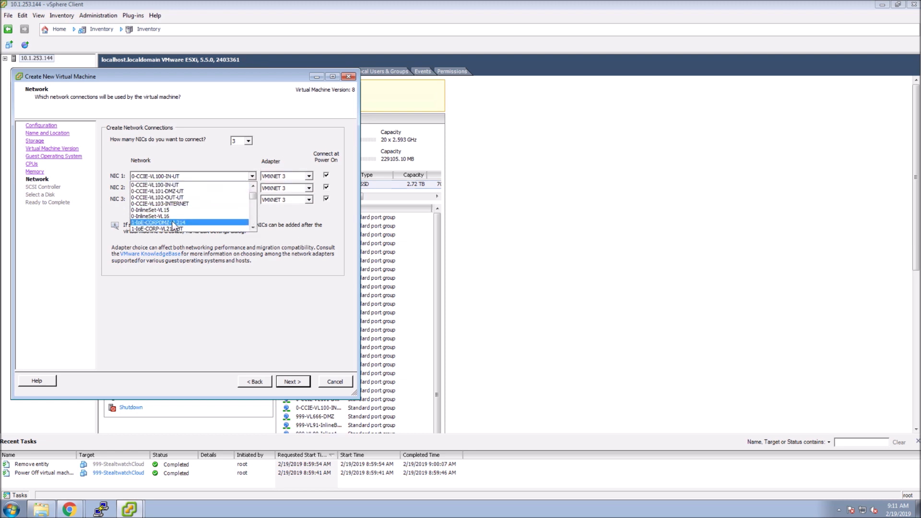
{"action": "scroll", "coordinate": [172, 224], "scroll_direction": "down", "scroll_amount": 1}
{"action": "scroll", "coordinate": [173, 224], "scroll_direction": "down", "scroll_amount": 2}
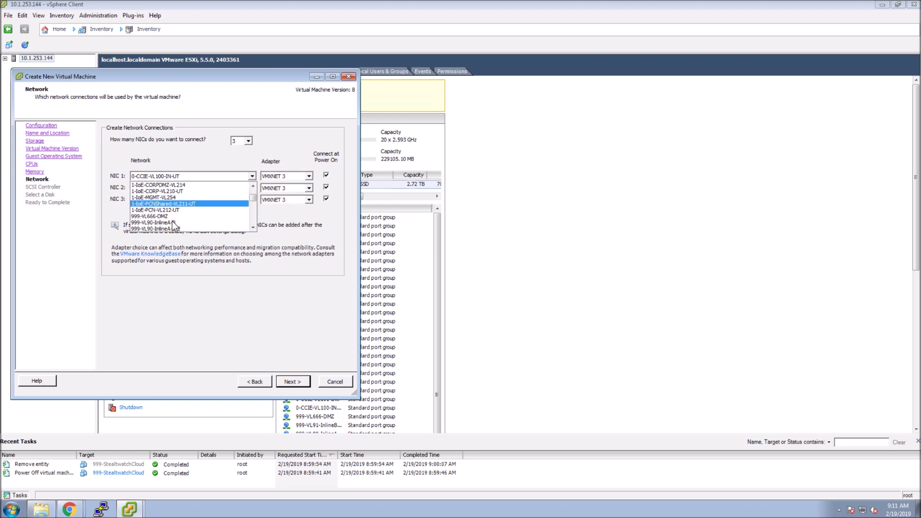
{"action": "scroll", "coordinate": [192, 220], "scroll_direction": "down", "scroll_amount": 2}
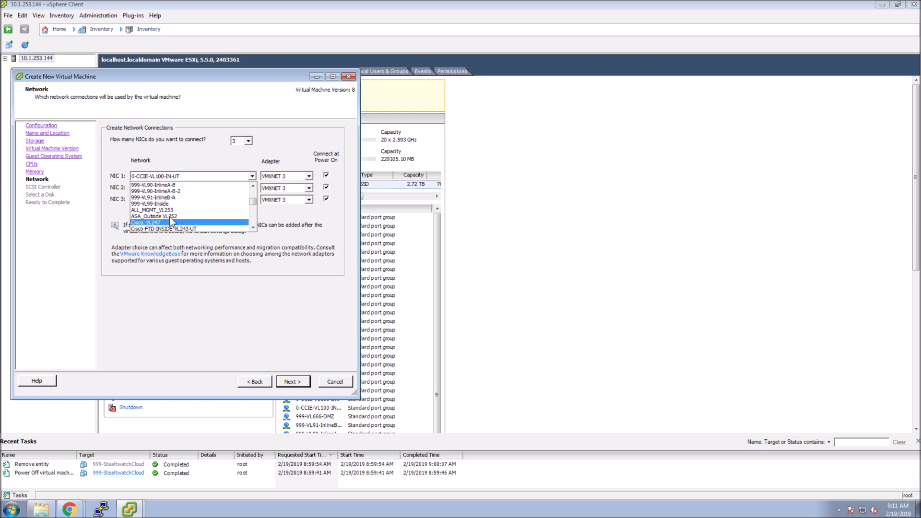
{"action": "left_click", "coordinate": [223, 210]}
Connect NIC 2 to Promiscuous_VLAN-ALL and keep NIC 3 on 0-CCIE-VL100-IN-UT
{"action": "left_click", "coordinate": [252, 188]}
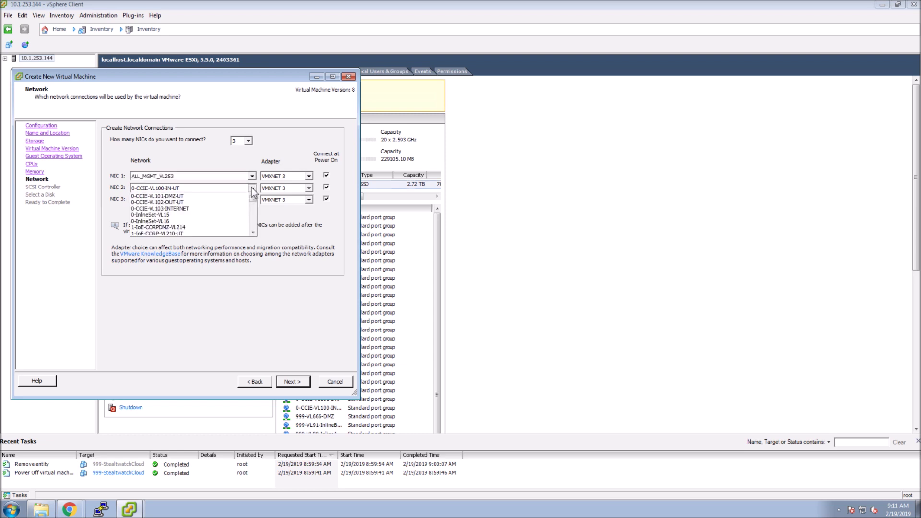
{"action": "scroll", "coordinate": [172, 203], "scroll_direction": "down", "scroll_amount": 4}
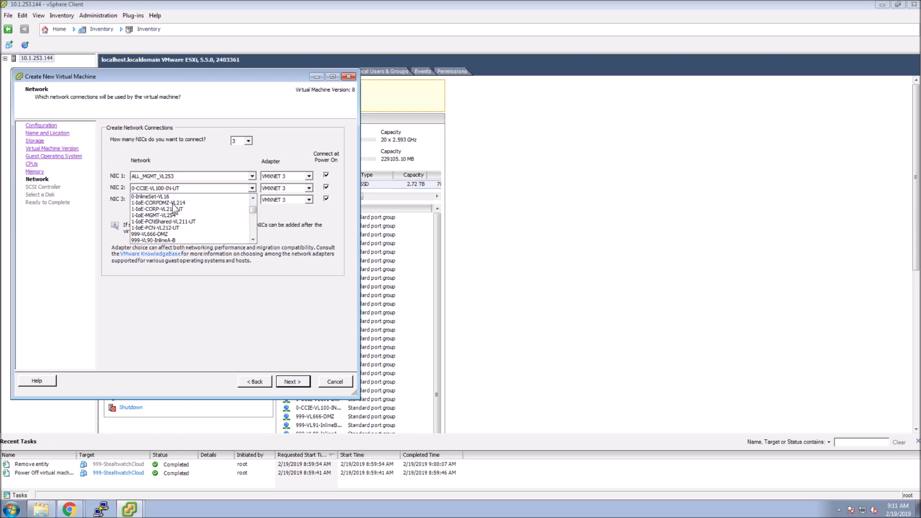
{"action": "scroll", "coordinate": [172, 203], "scroll_direction": "down", "scroll_amount": 2}
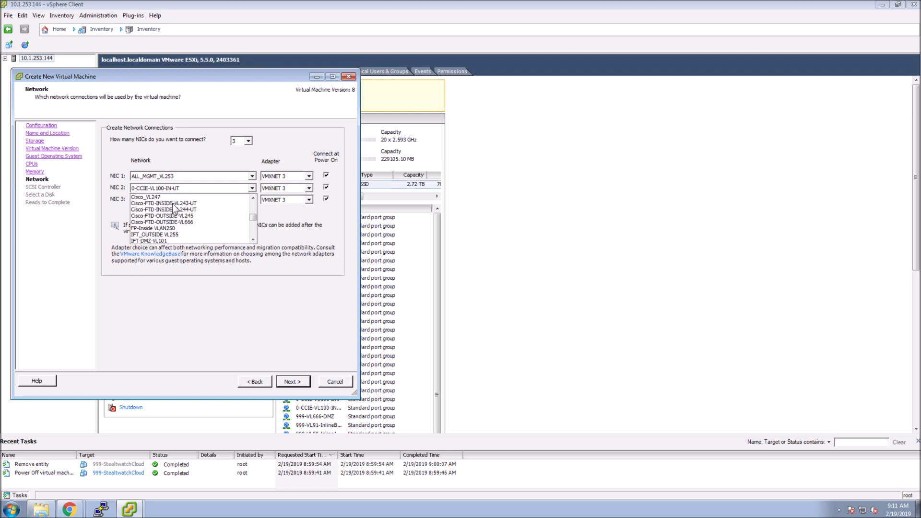
{"action": "scroll", "coordinate": [173, 207], "scroll_direction": "down", "scroll_amount": 6}
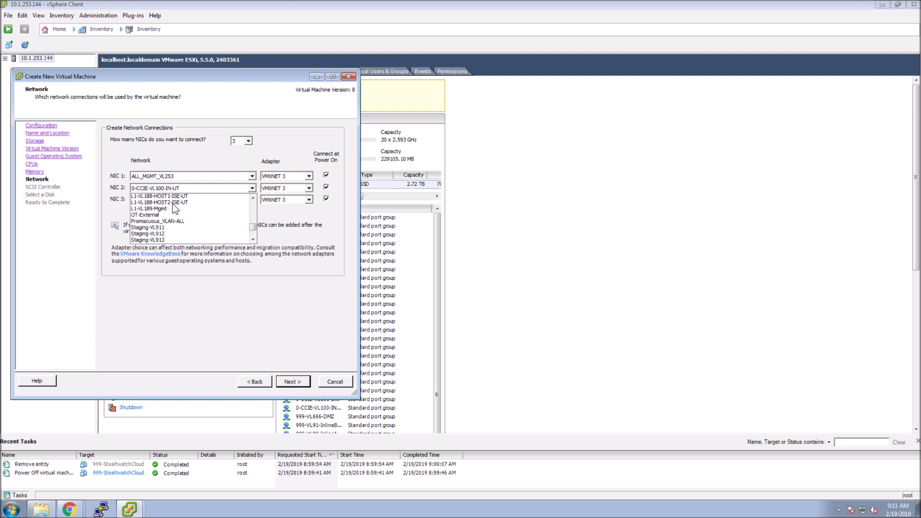
{"action": "scroll", "coordinate": [172, 205], "scroll_direction": "down", "scroll_amount": 1}
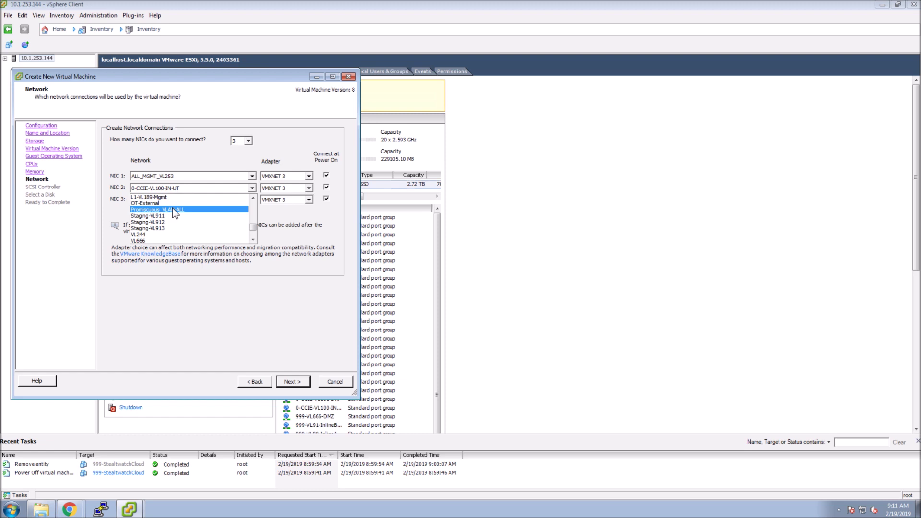
{"action": "left_click", "coordinate": [173, 211]}
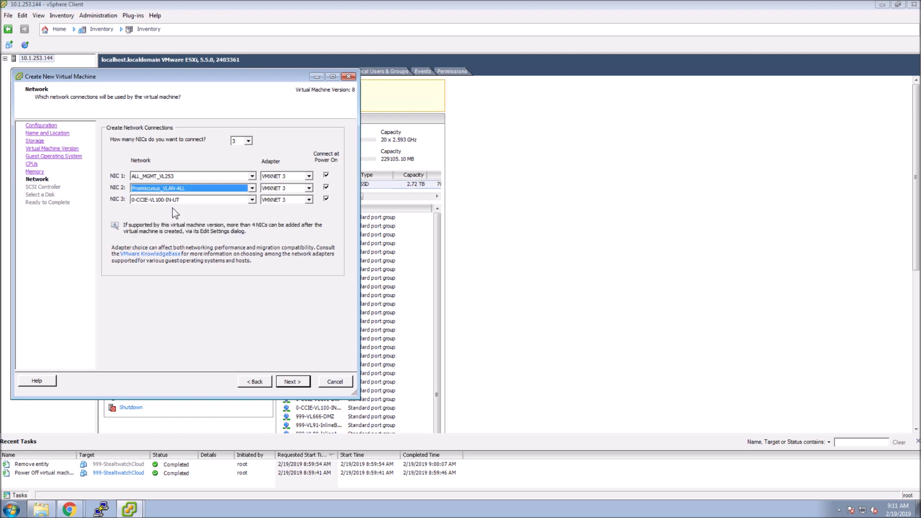
{"action": "left_click", "coordinate": [251, 200]}
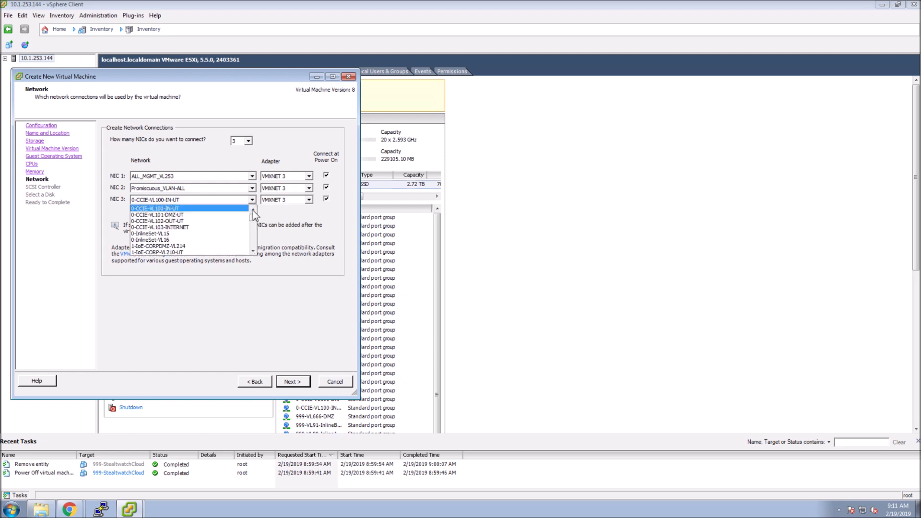
{"action": "left_click_drag", "start_coordinate": [251, 215], "coordinate": [254, 225]}
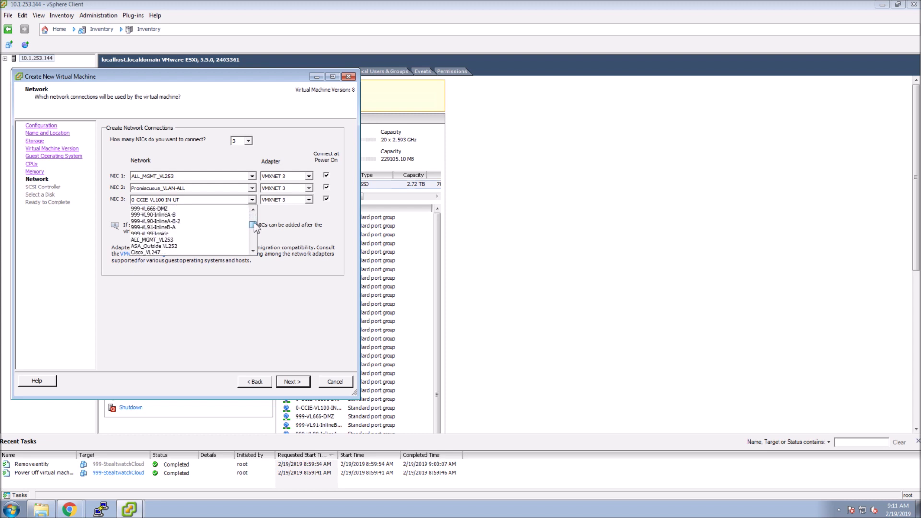
{"action": "mouse_move", "coordinate": [254, 224]}
{"action": "left_mouse_down"}
{"action": "mouse_move", "coordinate": [255, 244]}
{"action": "mouse_move", "coordinate": [255, 210]}
{"action": "left_mouse_up"}
{"action": "left_click", "coordinate": [266, 229]}
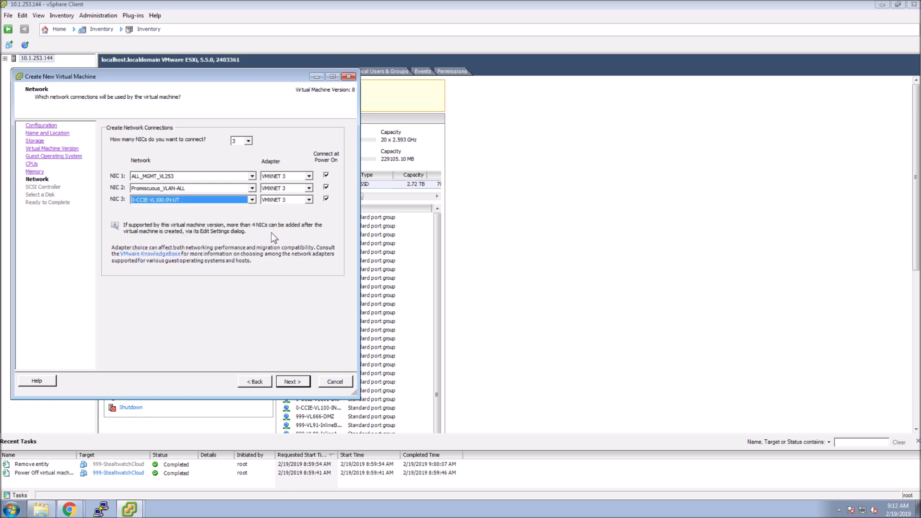
Keep the default SCSI controller and create a new virtual disk, entering 40 as its size
{"action": "left_click", "coordinate": [290, 381]}
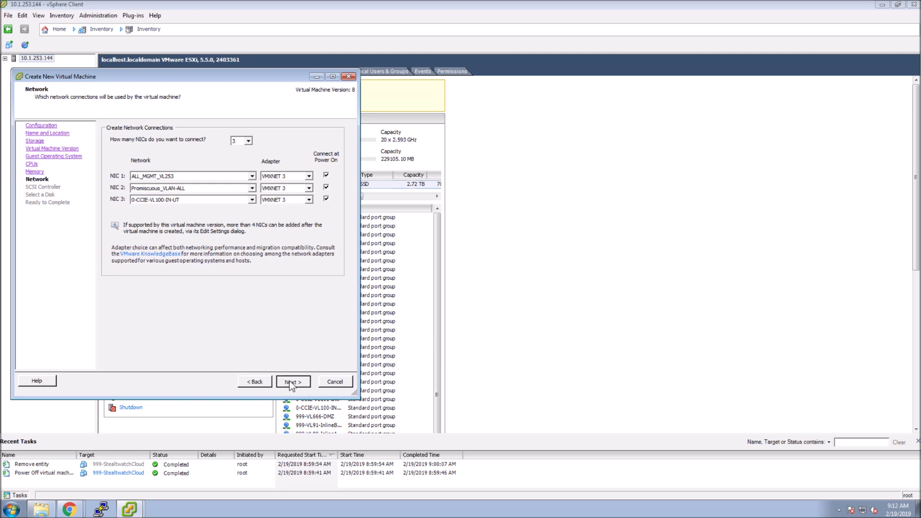
{"action": "left_click", "coordinate": [293, 381]}
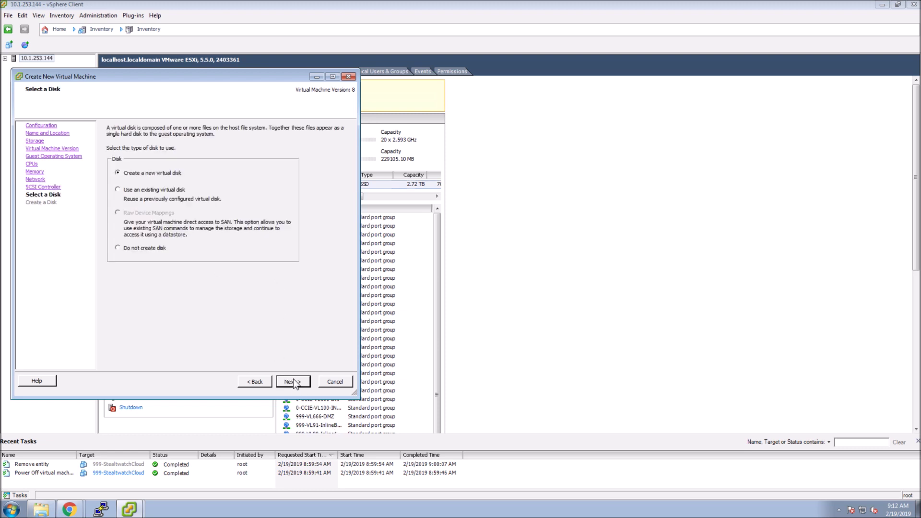
{"action": "left_click", "coordinate": [294, 382]}
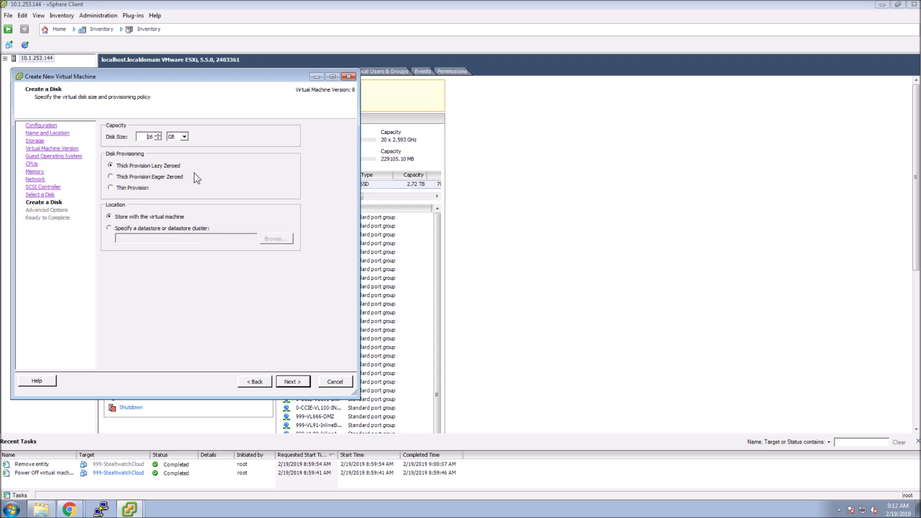
{"action": "left_click_drag", "start_coordinate": [148, 137], "coordinate": [167, 137]}
{"action": "type", "text": "40"}
Accept the provisioning and advanced disk options, finish the wizard, and list the host's VMs
{"action": "left_click", "coordinate": [291, 382]}
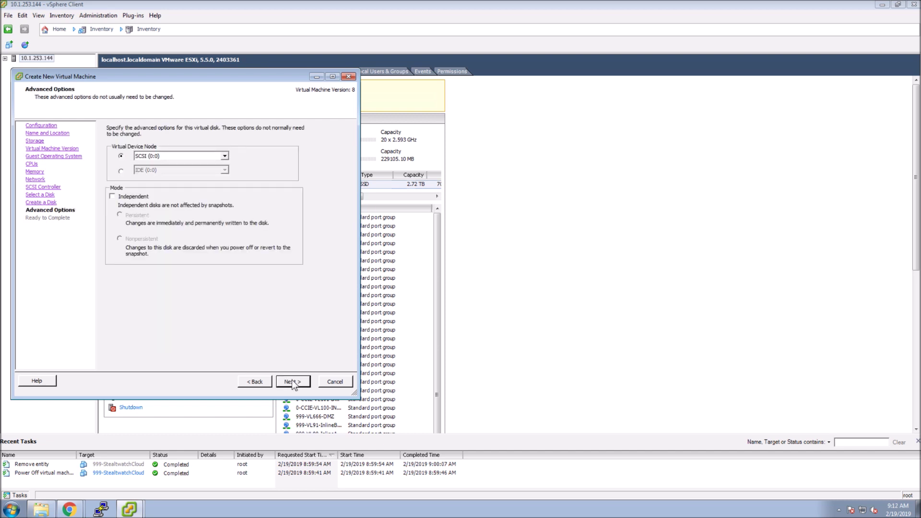
{"action": "left_click", "coordinate": [293, 381]}
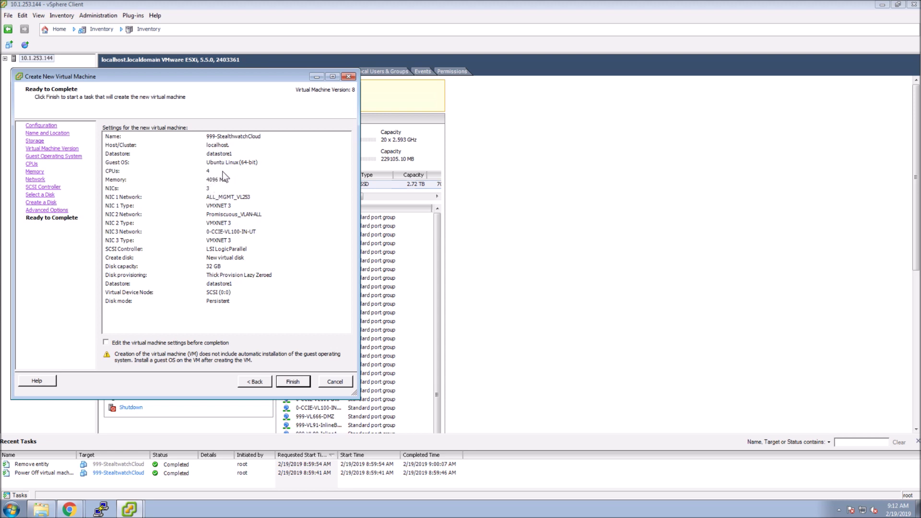
{"action": "left_click", "coordinate": [294, 382]}
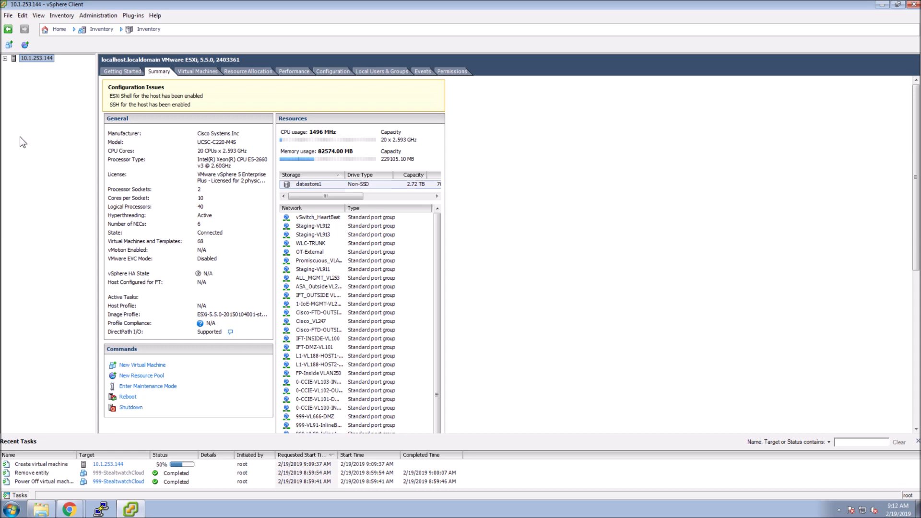
{"action": "left_click", "coordinate": [4, 59]}
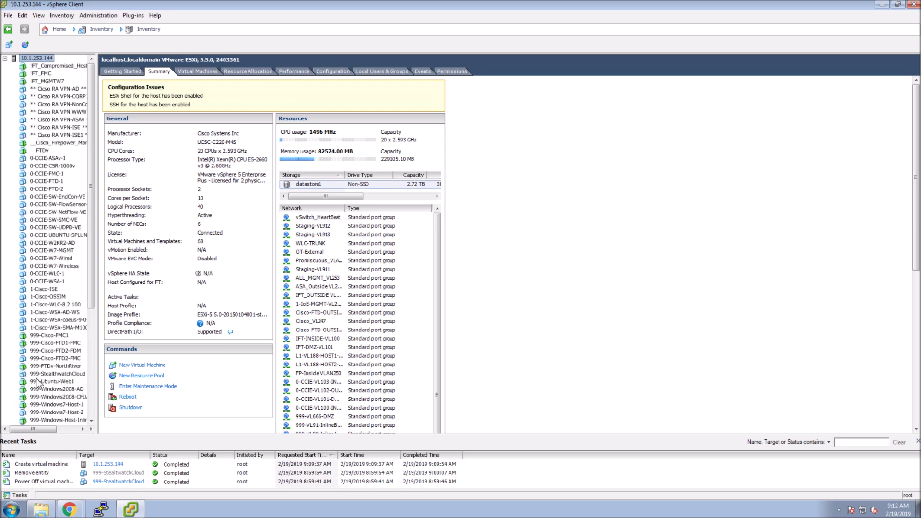
In 999-StealthwatchCloud's settings, switch CD/DVD drive 1 to a Datastore ISO File
{"action": "right_click", "coordinate": [58, 374]}
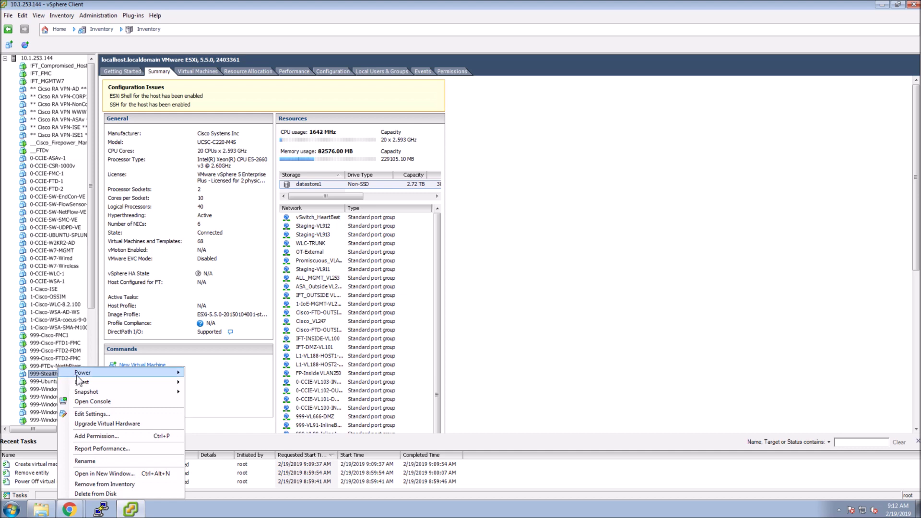
{"action": "left_click", "coordinate": [91, 414]}
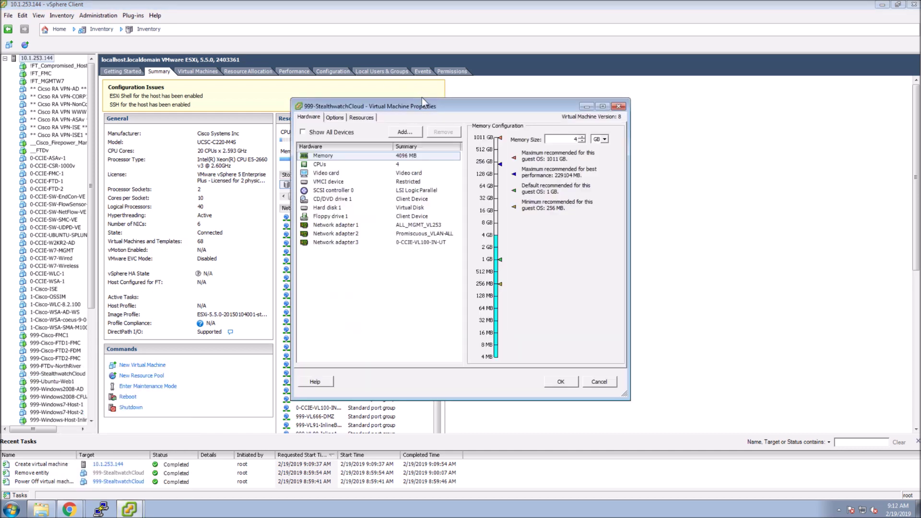
{"action": "left_click_drag", "start_coordinate": [422, 106], "coordinate": [145, 90]}
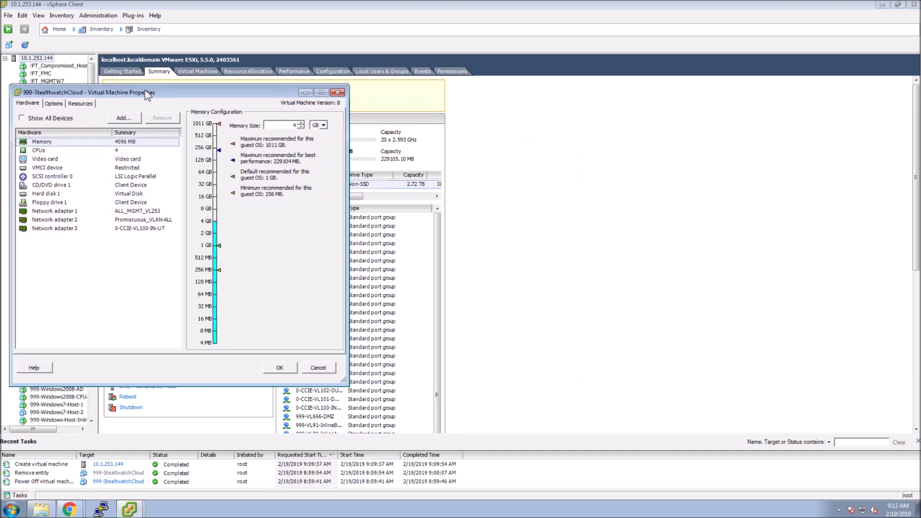
{"action": "left_click", "coordinate": [52, 185]}
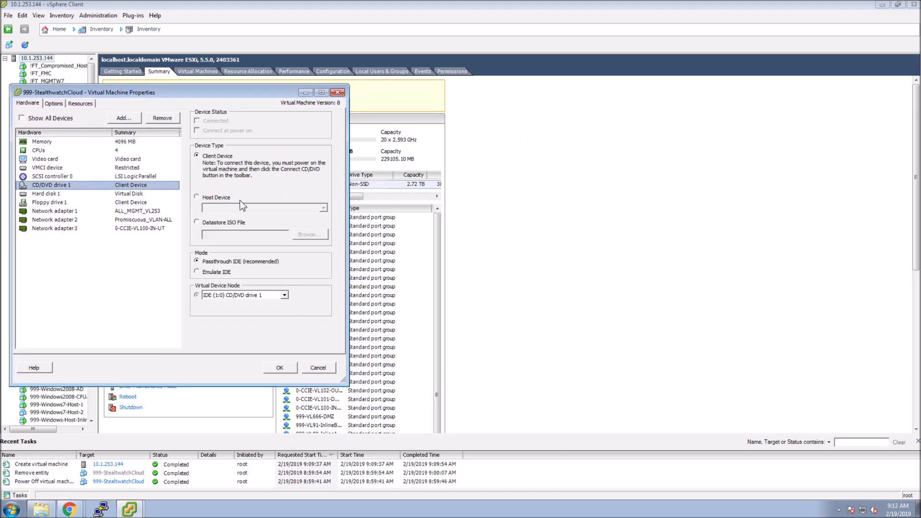
{"action": "left_click", "coordinate": [197, 222]}
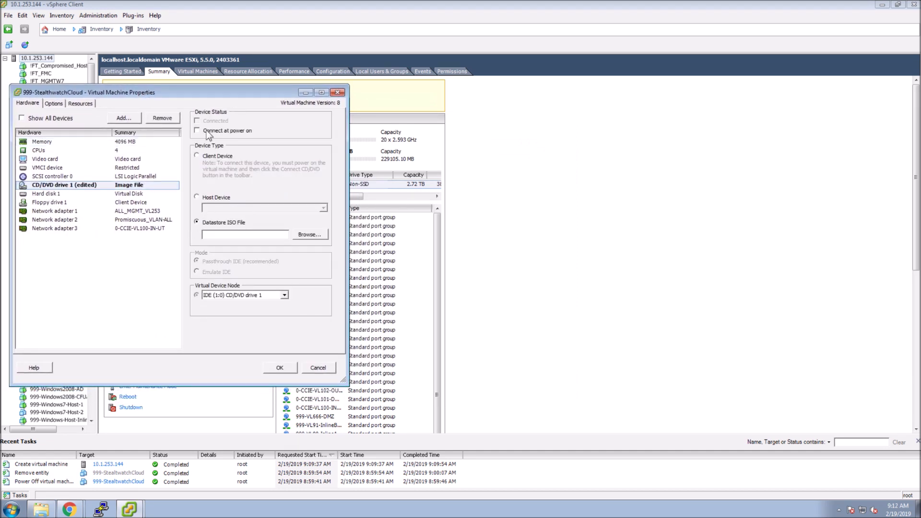
{"action": "left_click", "coordinate": [309, 234]}
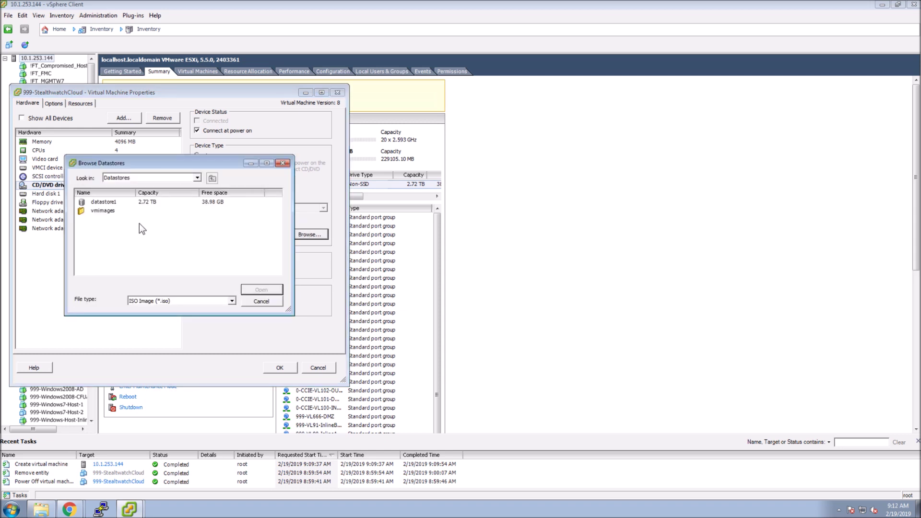
Pick the ISO from datastore1's ISO/Cisco/Stealthwatch/Cloud folder and apply the settings
{"action": "double_click", "coordinate": [106, 205]}
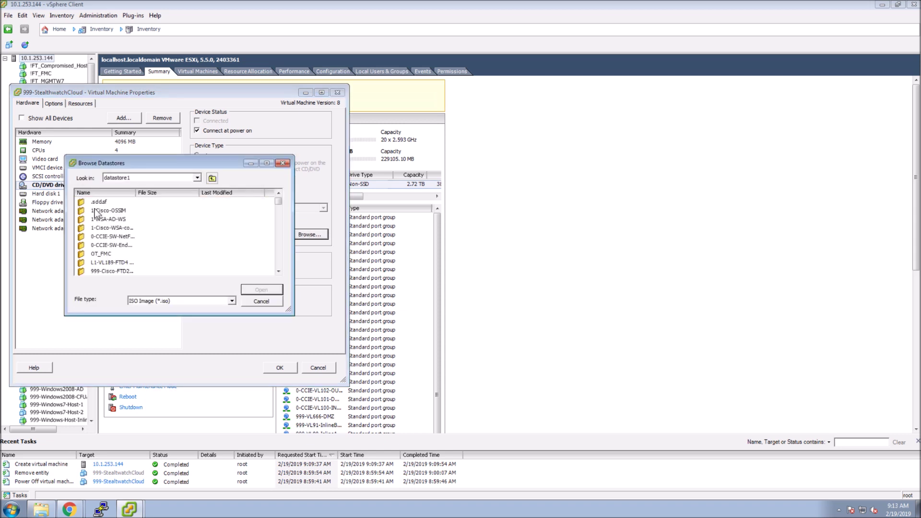
{"action": "scroll", "coordinate": [96, 216], "scroll_direction": "down", "scroll_amount": 2}
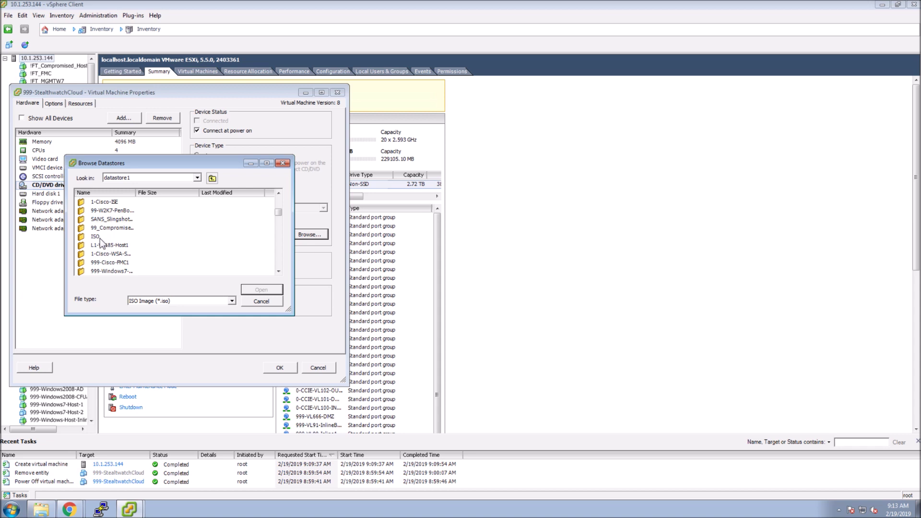
{"action": "left_click", "coordinate": [97, 237]}
{"action": "double_click", "coordinate": [97, 237]}
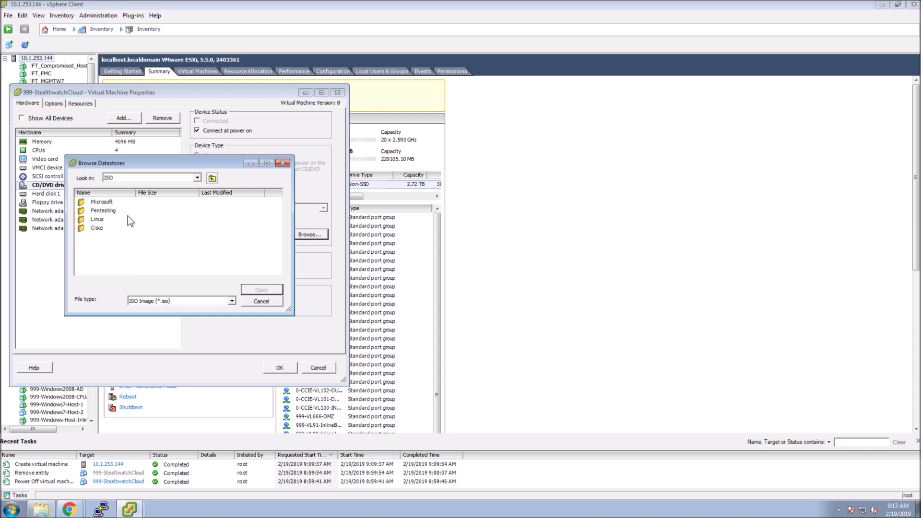
{"action": "double_click", "coordinate": [99, 226]}
{"action": "double_click", "coordinate": [102, 203]}
{"action": "double_click", "coordinate": [102, 204]}
{"action": "double_click", "coordinate": [103, 203]}
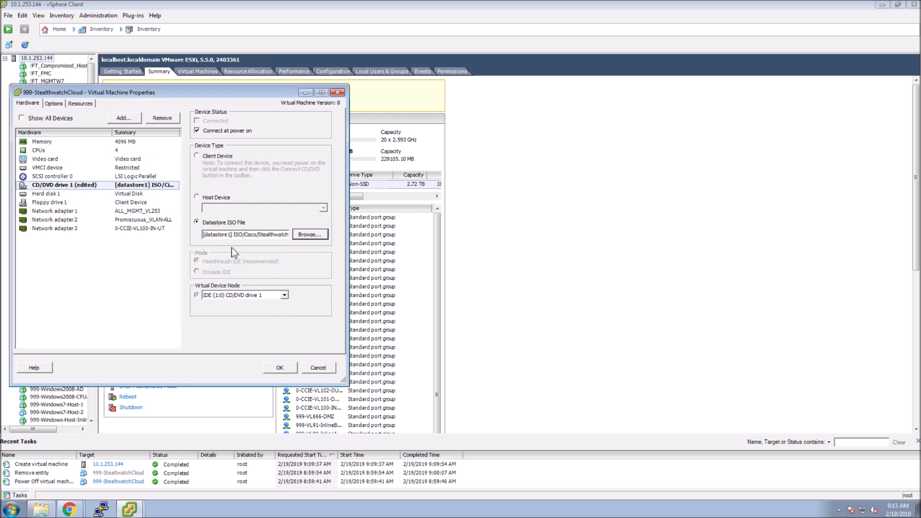
{"action": "left_click", "coordinate": [282, 369]}
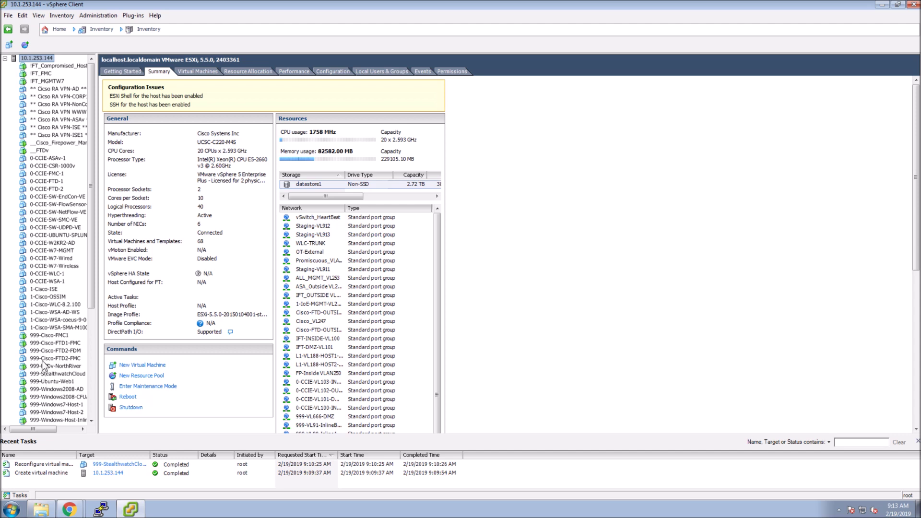
{"action": "right_click", "coordinate": [50, 375]}
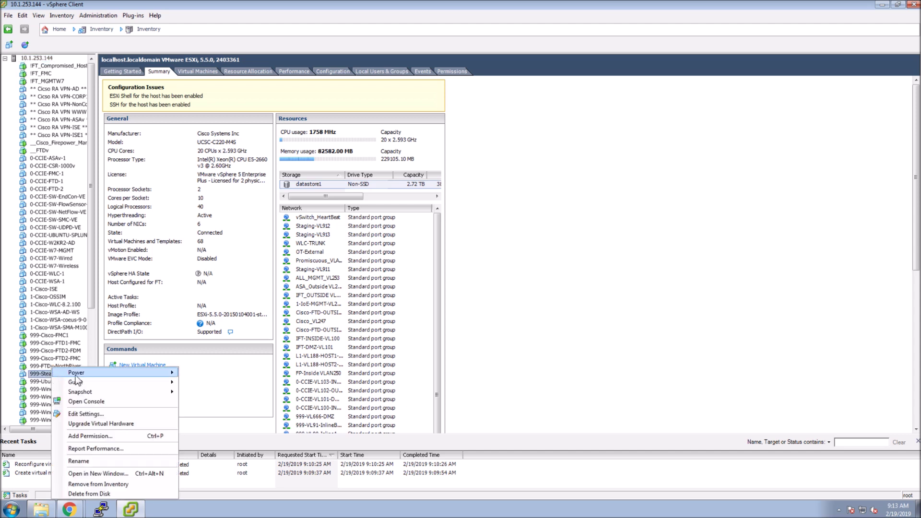
Power on 999-StealthwatchCloud, open its console, and keep English at the boot menu
{"action": "mouse_move", "coordinate": [76, 374]}
{"action": "left_click", "coordinate": [203, 371]}
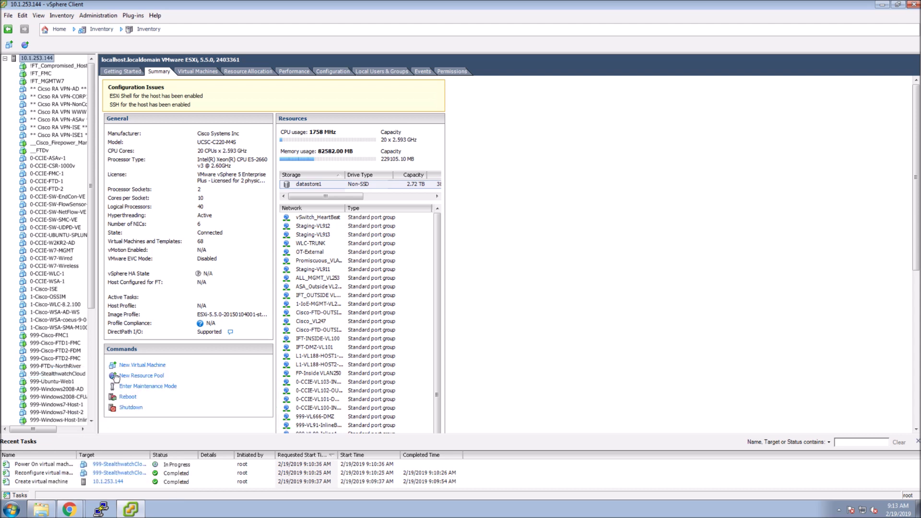
{"action": "right_click", "coordinate": [49, 375]}
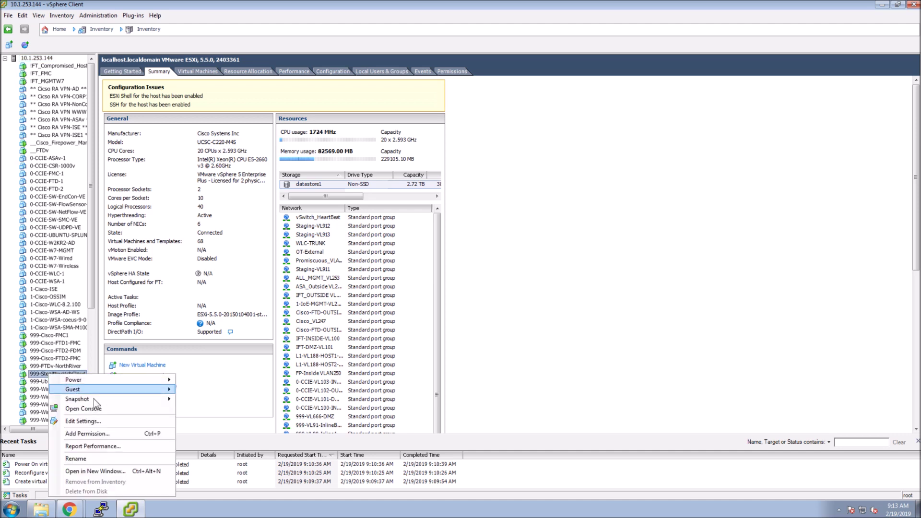
{"action": "left_click", "coordinate": [84, 409]}
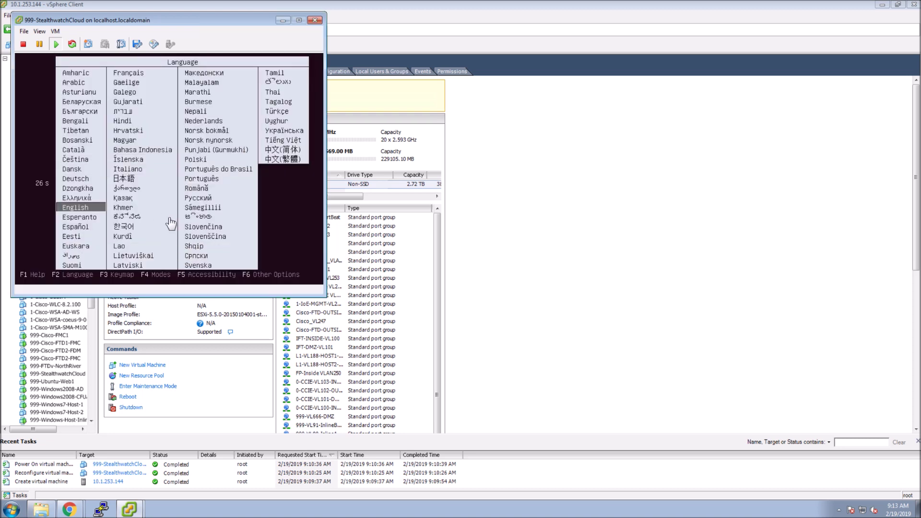
{"action": "left_click", "coordinate": [281, 221]}
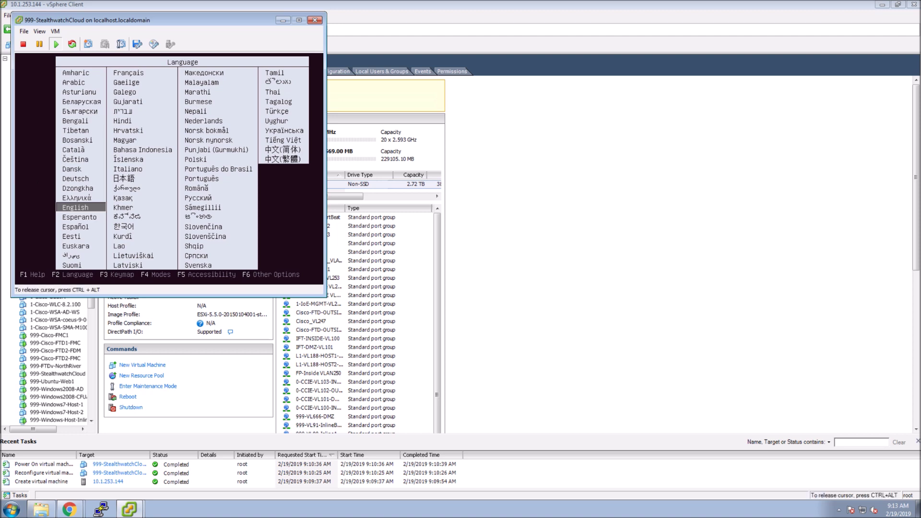
{"action": "key", "text": "Return"}
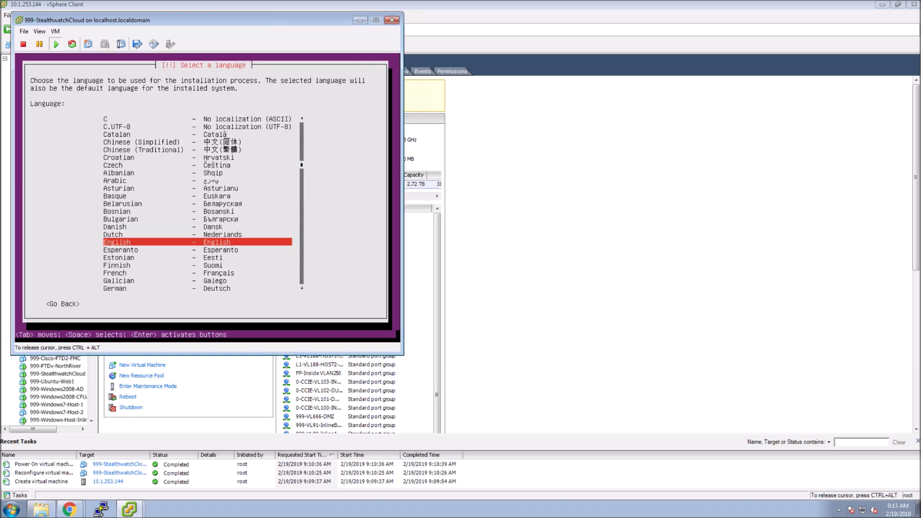
Choose English, United States, no keyboard detection, and the English (US) keyboard layout
{"action": "key", "text": "Return"}
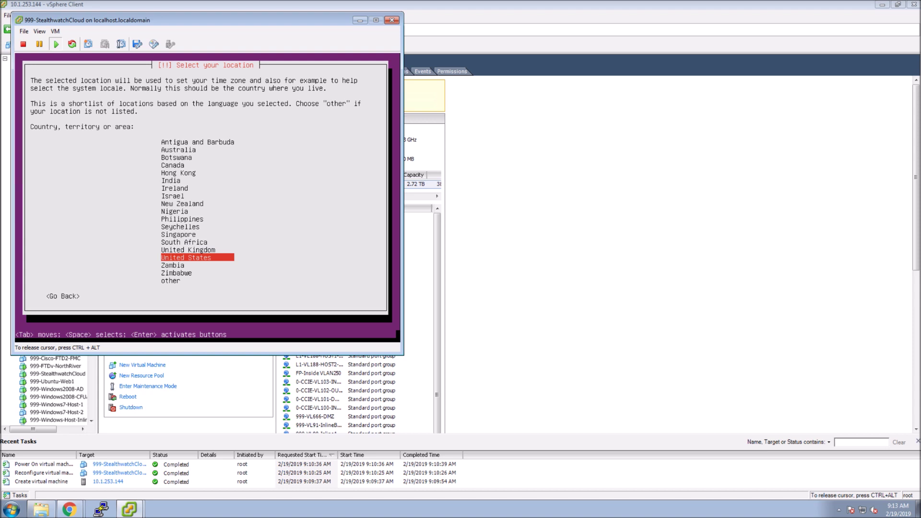
{"action": "key", "text": "Return"}
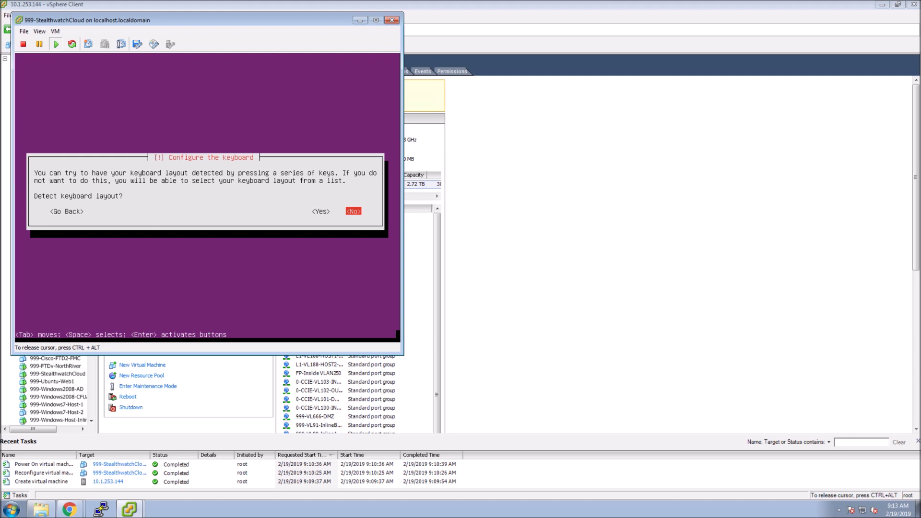
{"action": "key", "text": "Return"}
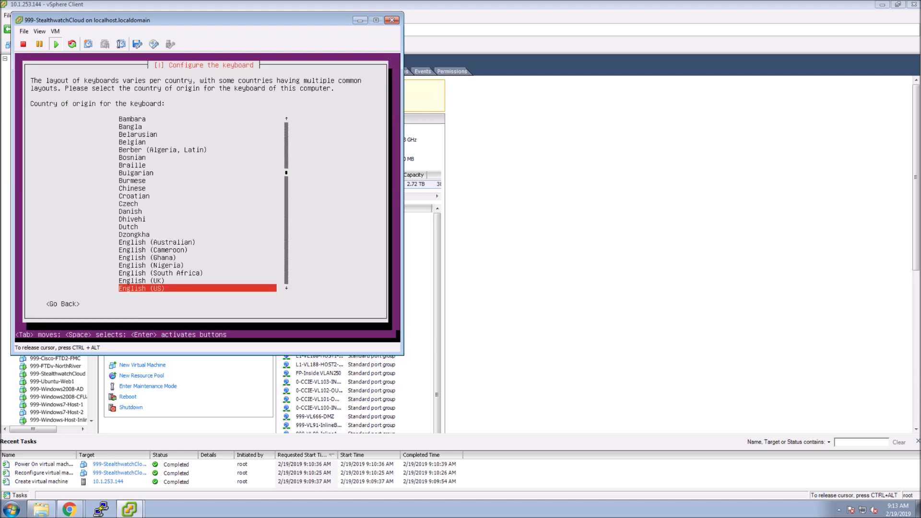
{"action": "key", "text": "Return"}
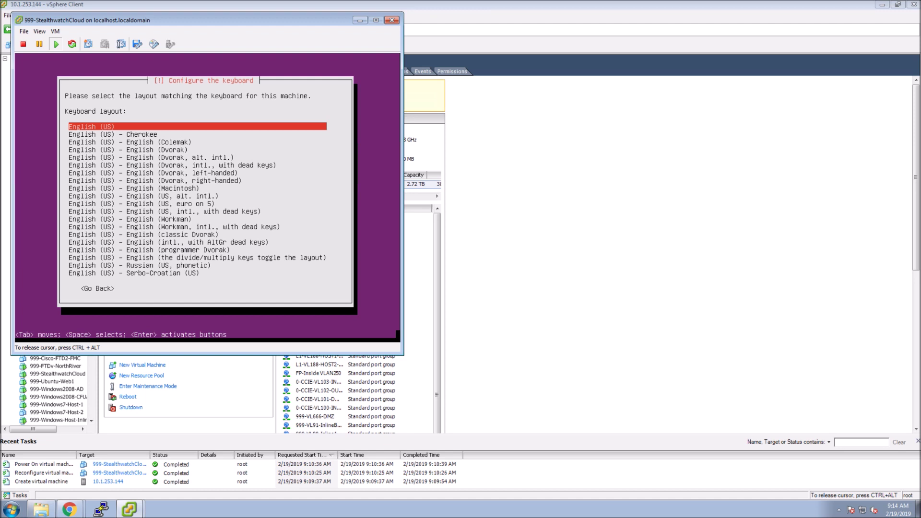
{"action": "key", "text": "Return"}
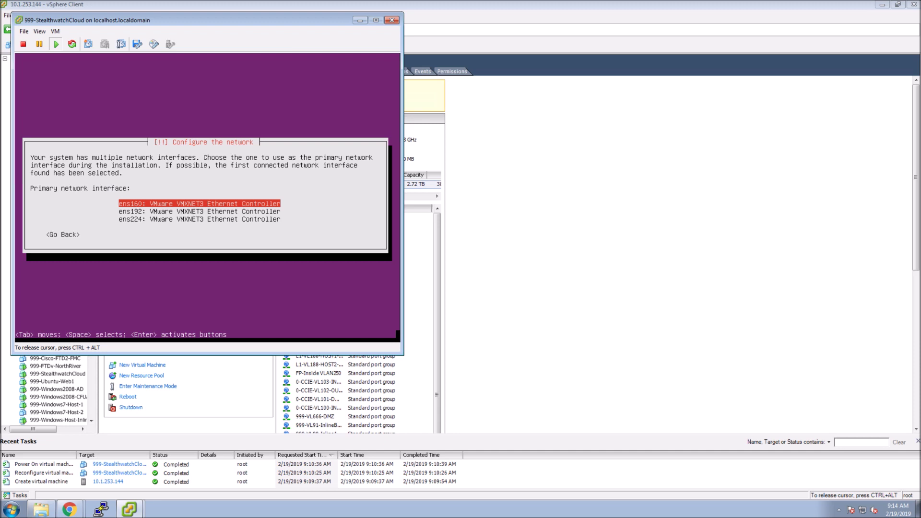
Select ens160 as the installer's primary network interface
{"action": "key", "text": "Return"}
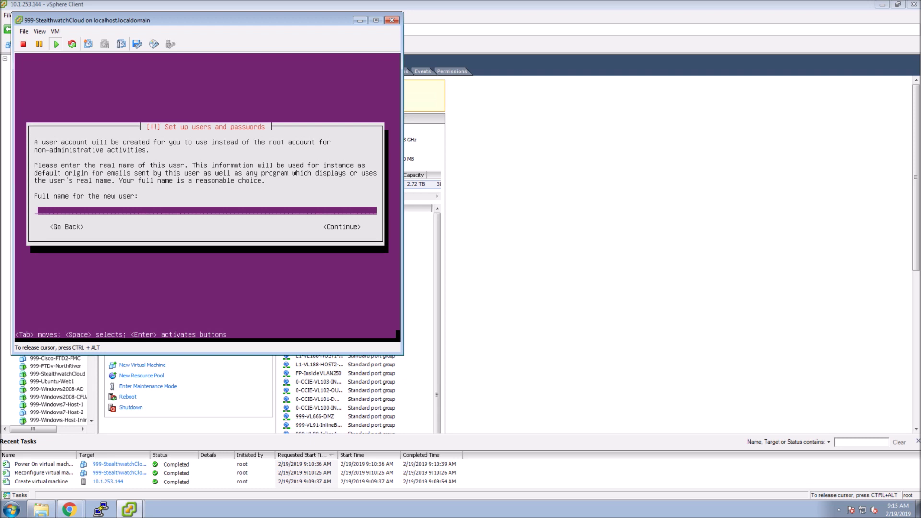
Create the user with full name 'observe', the suggested username, and a confirmed password
{"action": "type", "text": "observe"}
{"action": "key", "text": "Return"}
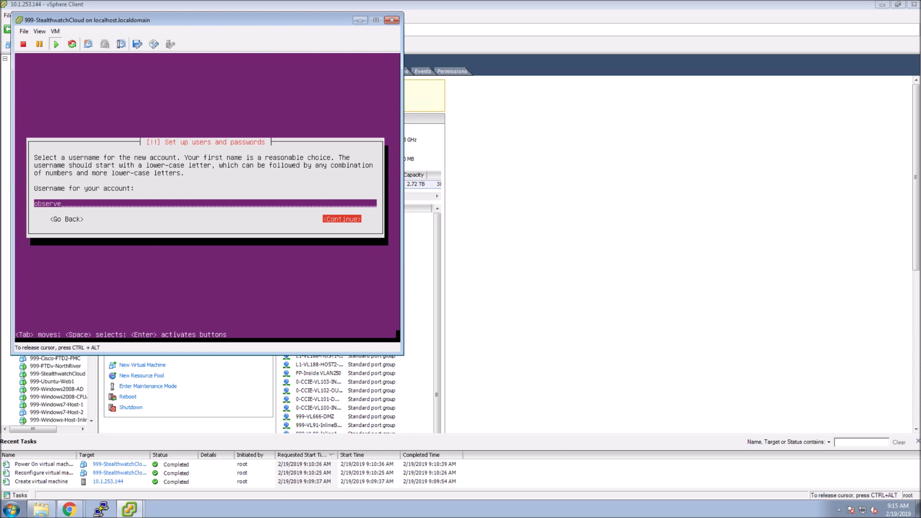
{"action": "key", "text": "Return"}
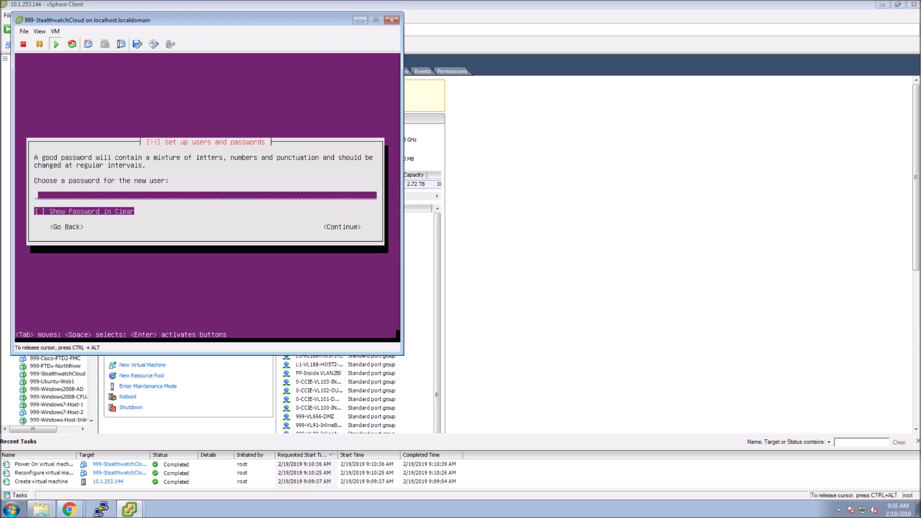
{"action": "type", "text": "**********"}
{"action": "key", "text": "Tab"}
{"action": "key", "text": "Tab"}
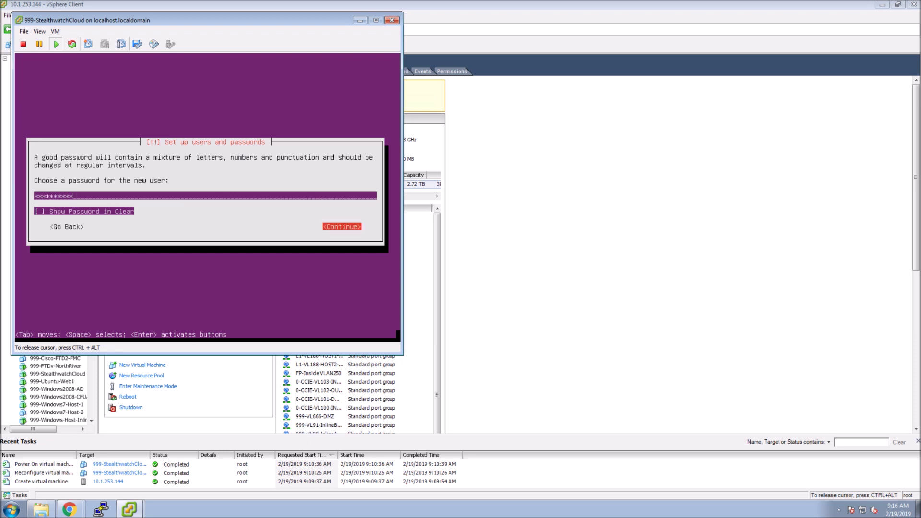
{"action": "key", "text": "Return"}
{"action": "type", "text": "**********"}
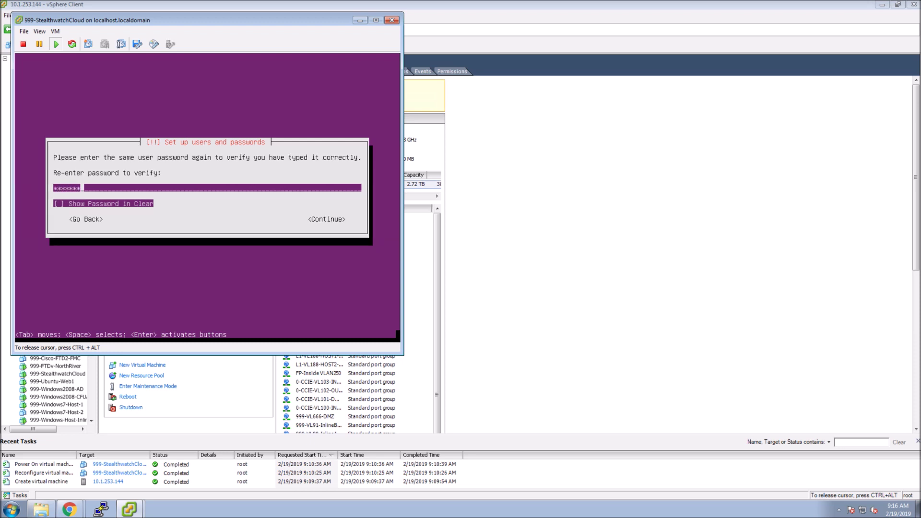
{"action": "key", "text": "Tab"}
{"action": "key", "text": "Tab"}
{"action": "key", "text": "Return"}
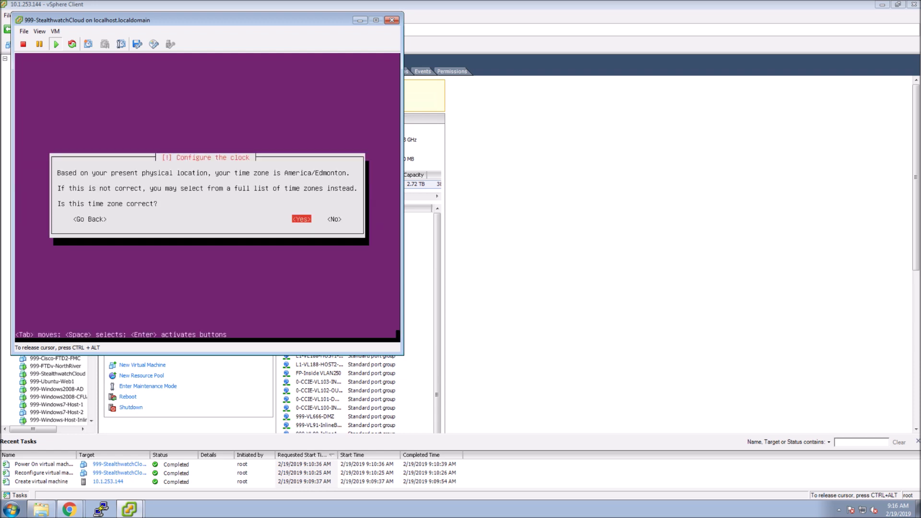
Accept the America/Edmonton time zone and write a guided LVM partition scheme on the whole disk sda
{"action": "key", "text": "Return"}
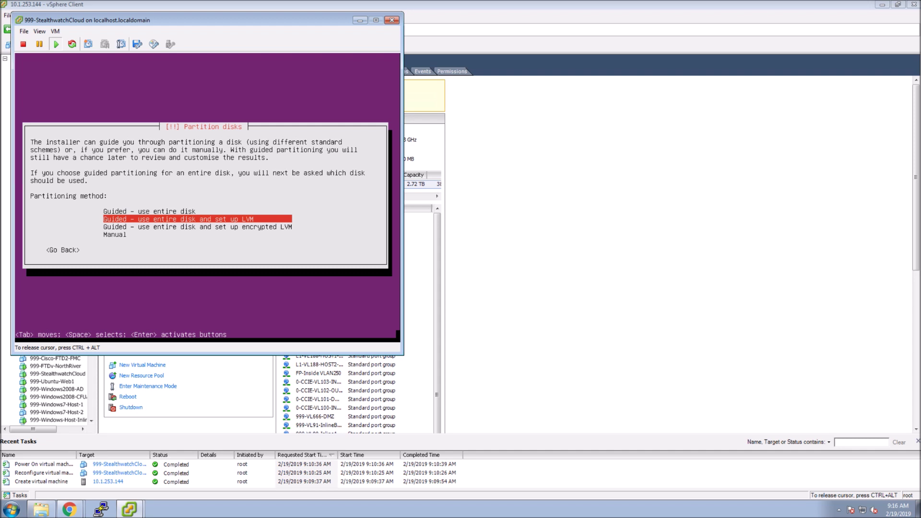
{"action": "key", "text": "Return"}
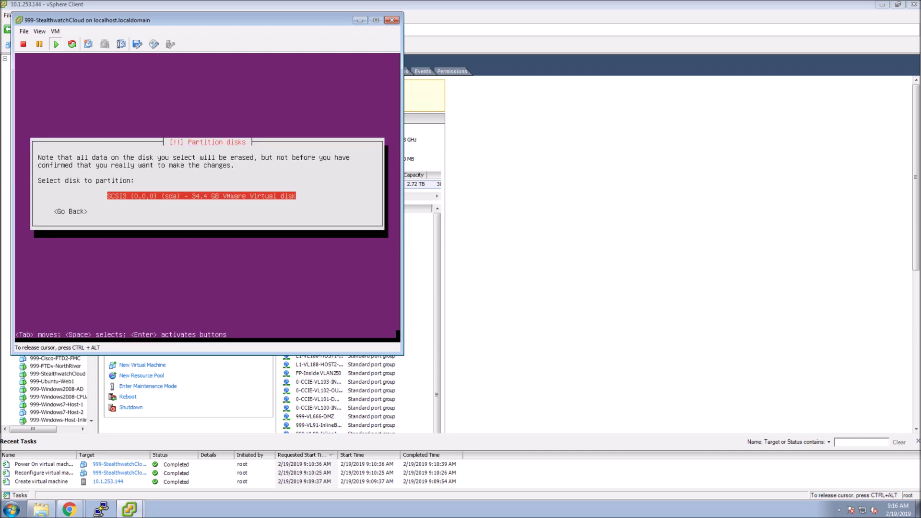
{"action": "key", "text": "Return"}
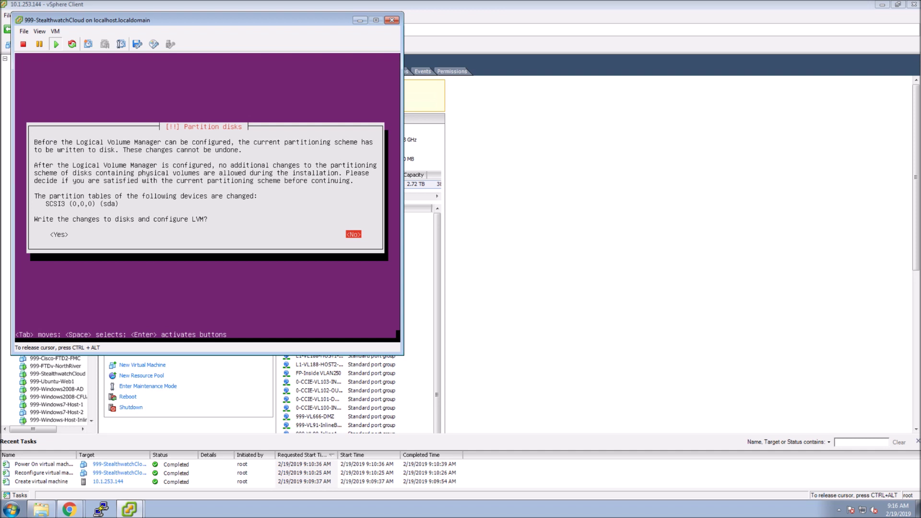
{"action": "key", "text": "Tab"}
{"action": "key", "text": "Return"}
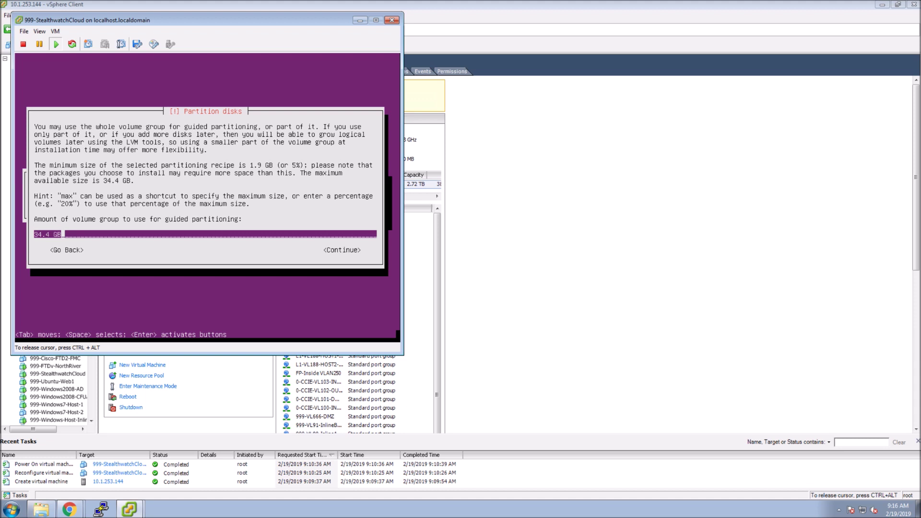
Keep the full 34.4 GB for the volume group and write the partition changes to disk
{"action": "key", "text": "Tab"}
{"action": "key", "text": "Return"}
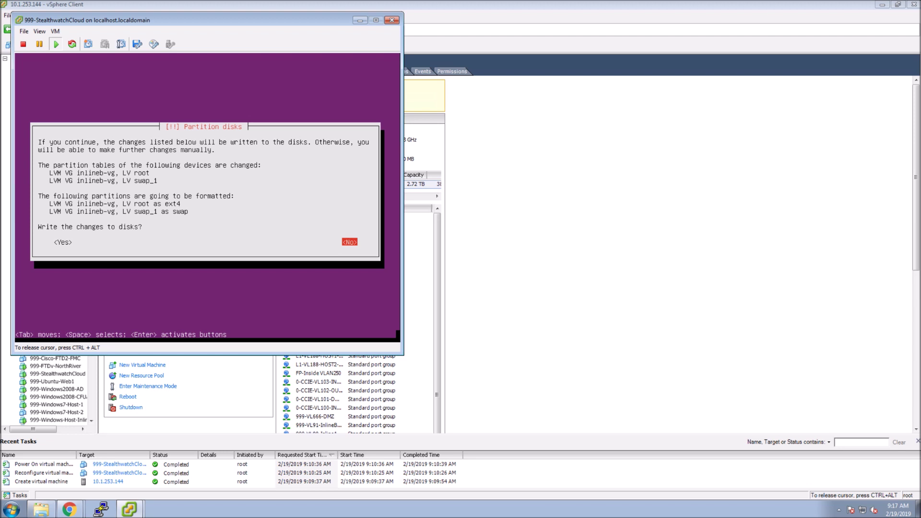
{"action": "key", "text": "Tab"}
{"action": "key", "text": "Return"}
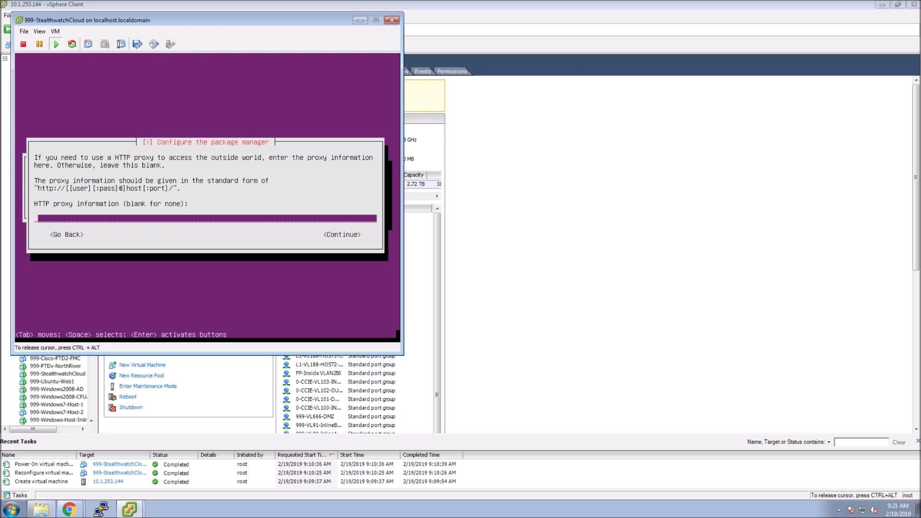
Continue past the HTTP proxy prompt with the field left empty
{"action": "key", "text": "Tab"}
{"action": "key", "text": "Return"}
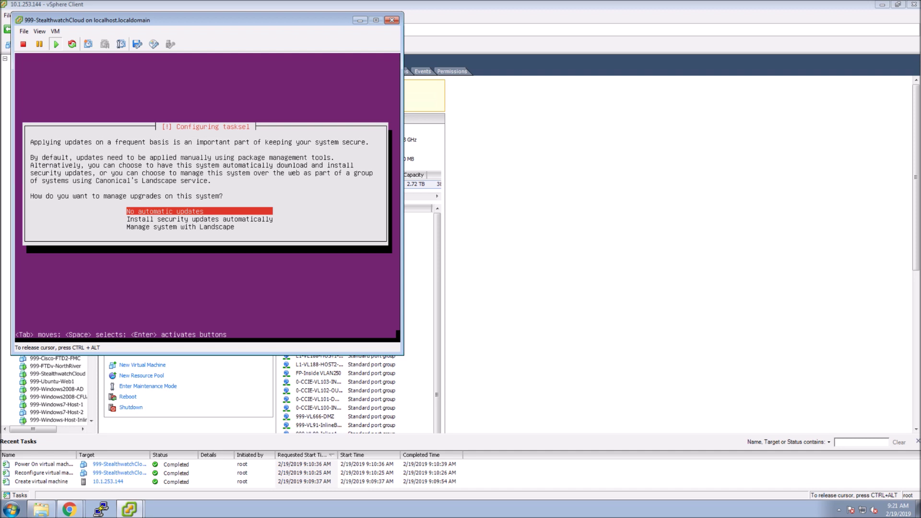
Choose 'Install security updates automatically' as the system upgrade policy
{"action": "key", "text": "Down"}
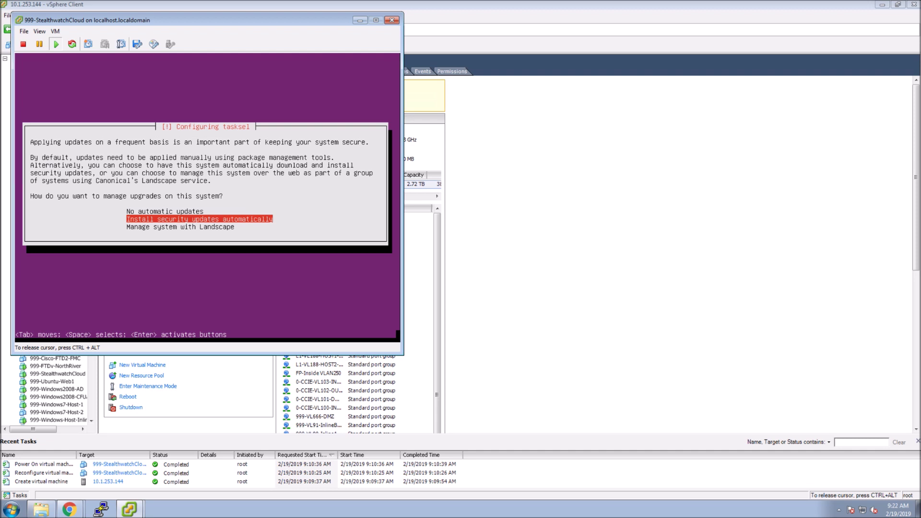
{"action": "key", "text": "Return"}
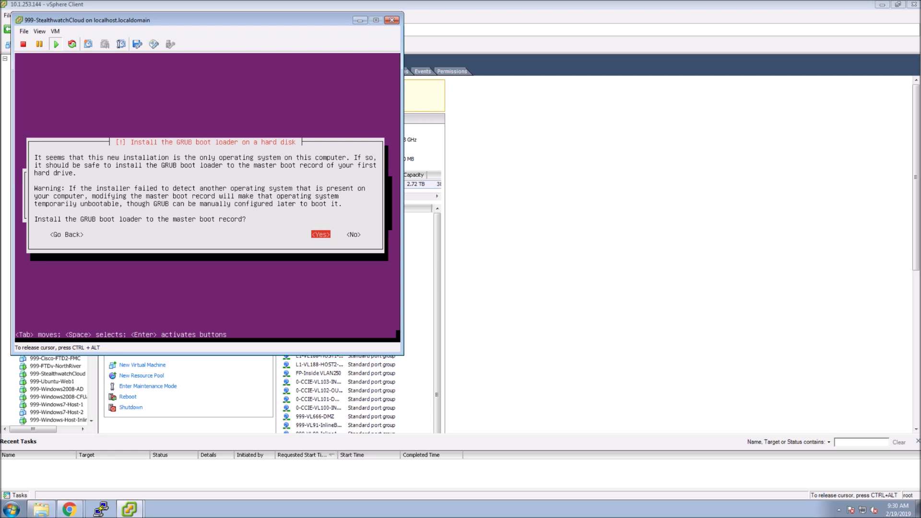
Install GRUB to the master boot record, then continue at Installation complete to reboot
{"action": "key", "text": "Return"}
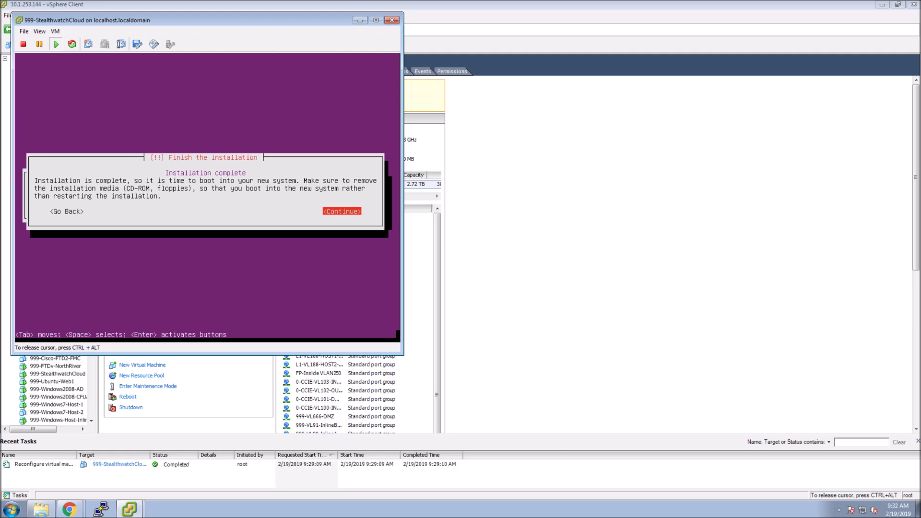
{"action": "key", "text": "Return"}
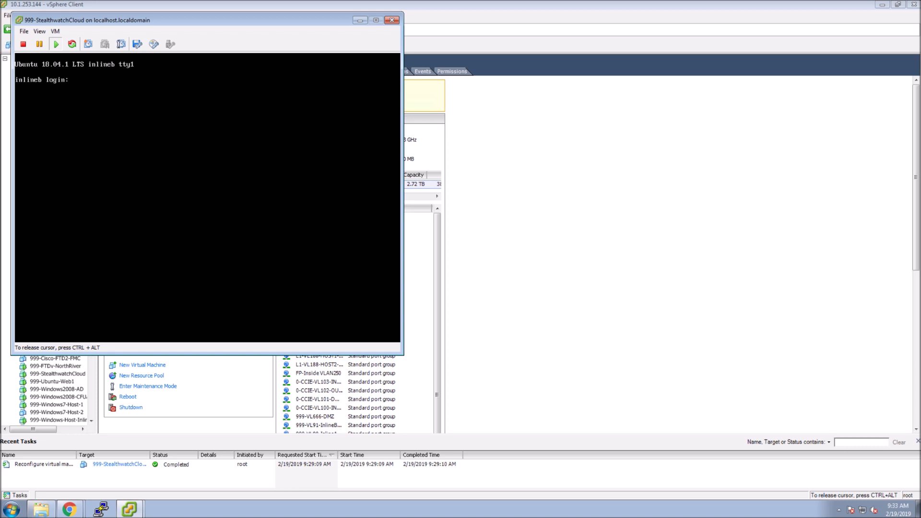
Log in to inlineb, run ifconfig to read ens160's 10.1.253.30 address, then release the console
{"action": "type", "text": "observe"}
{"action": "key", "text": "Return"}
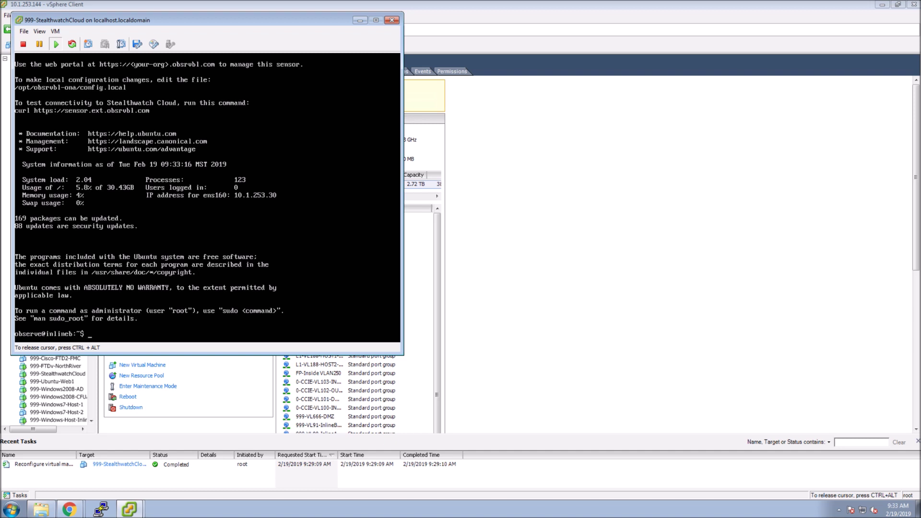
{"action": "type", "text": "fconfig"}
{"action": "key", "text": "Return"}
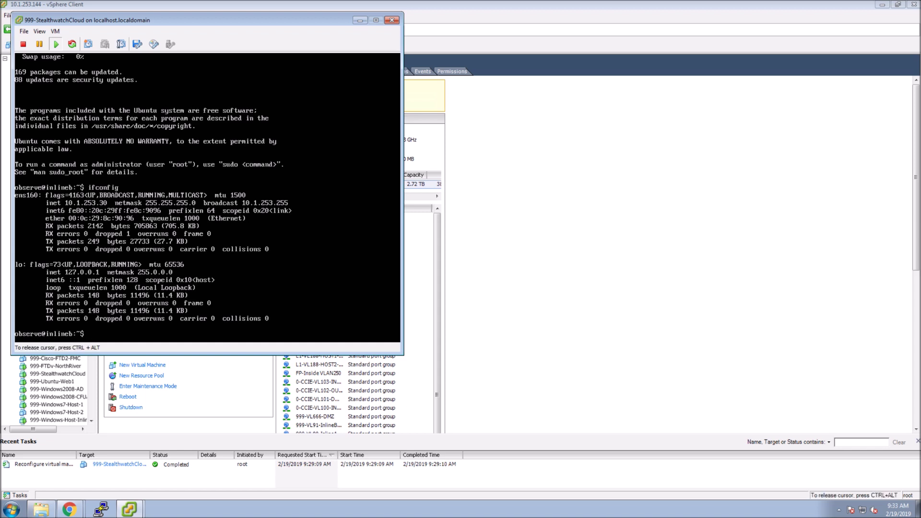
{"action": "key", "text": "ctrl+alt"}
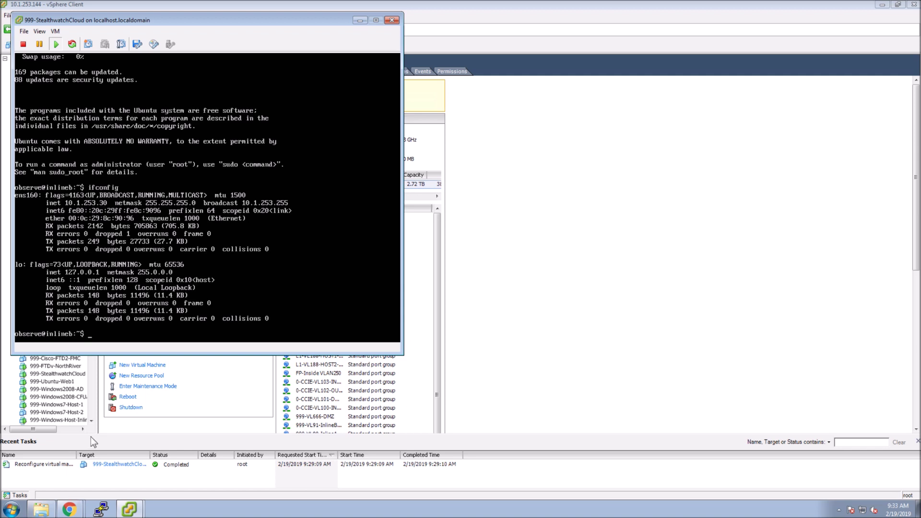
Minimize the remote desktop and dismiss the Stealthwatch Cloud welcome message
{"action": "mouse_move", "coordinate": [552, 10]}
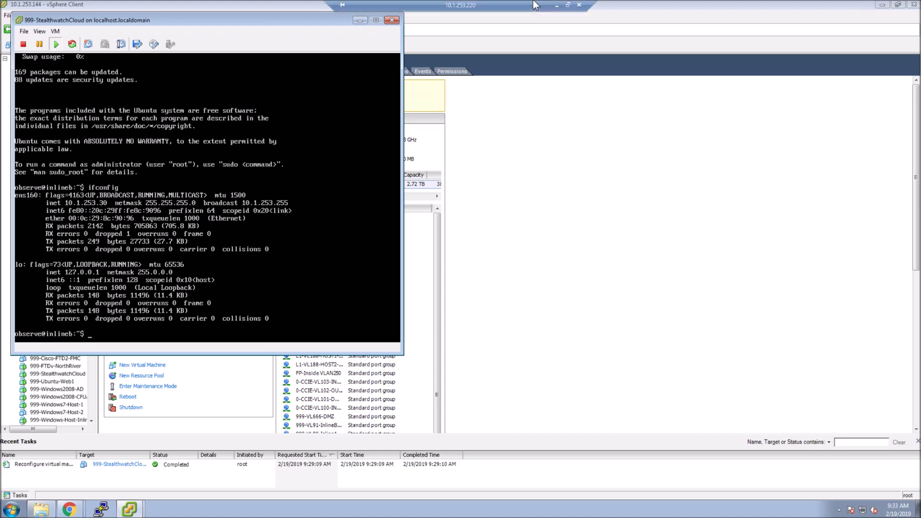
{"action": "left_click", "coordinate": [557, 5]}
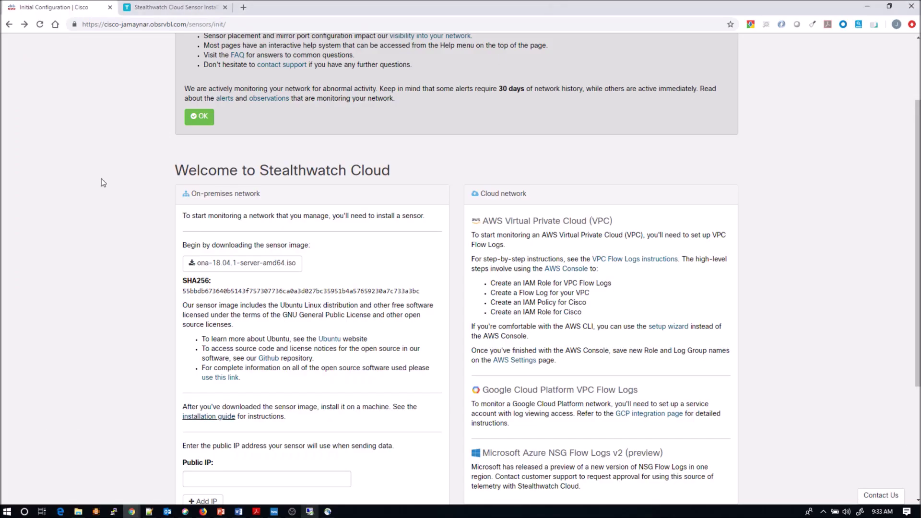
{"action": "scroll", "coordinate": [102, 184], "scroll_direction": "up", "scroll_amount": 2}
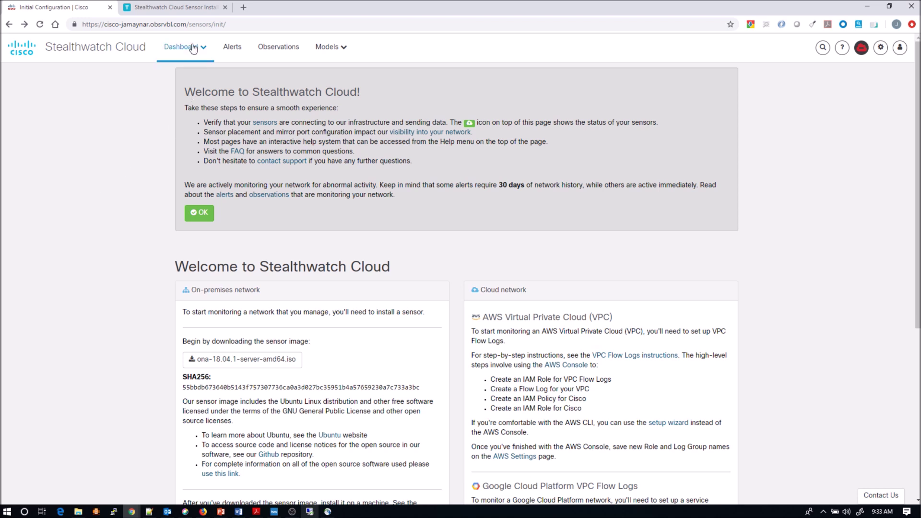
{"action": "left_click", "coordinate": [199, 212]}
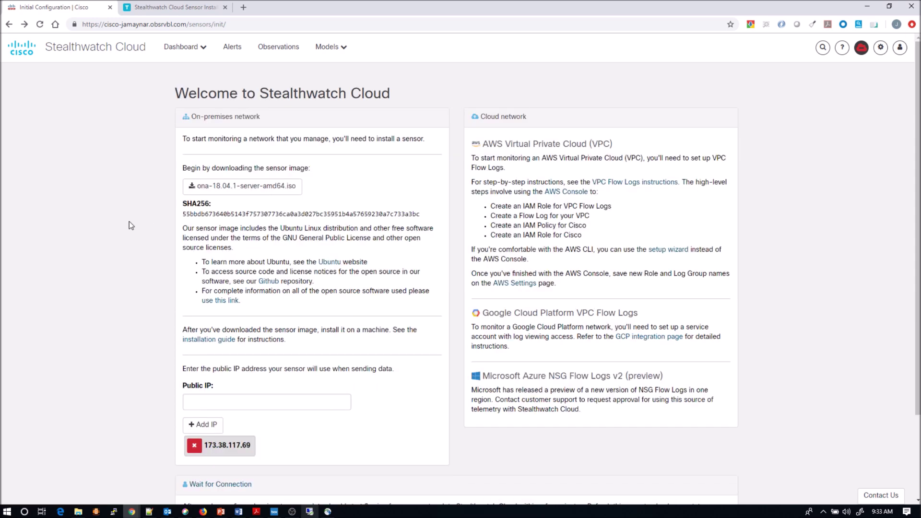
Open the main Dashboard page from the Dashboard menu
{"action": "scroll", "coordinate": [129, 221], "scroll_direction": "down", "scroll_amount": 2}
{"action": "scroll", "coordinate": [128, 220], "scroll_direction": "up", "scroll_amount": 2}
{"action": "scroll", "coordinate": [113, 240], "scroll_direction": "down", "scroll_amount": 2}
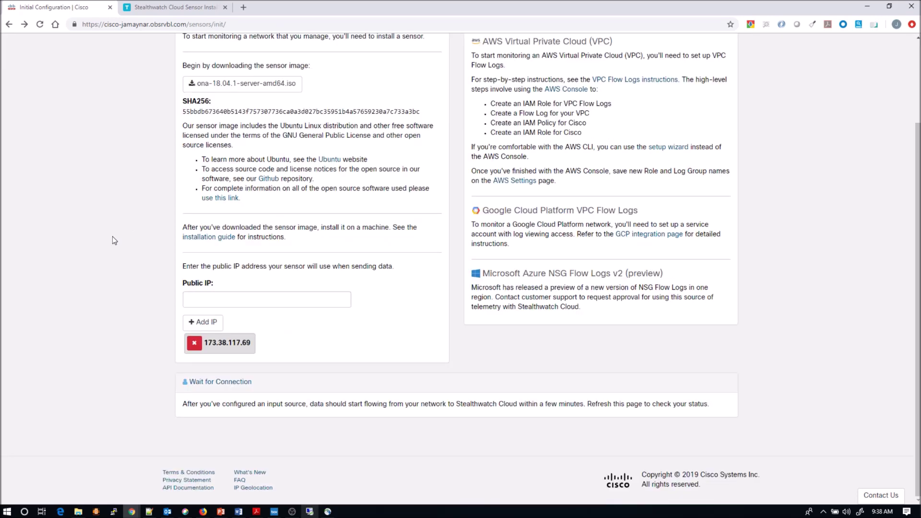
{"action": "scroll", "coordinate": [112, 239], "scroll_direction": "up", "scroll_amount": 2}
{"action": "left_click", "coordinate": [184, 46]}
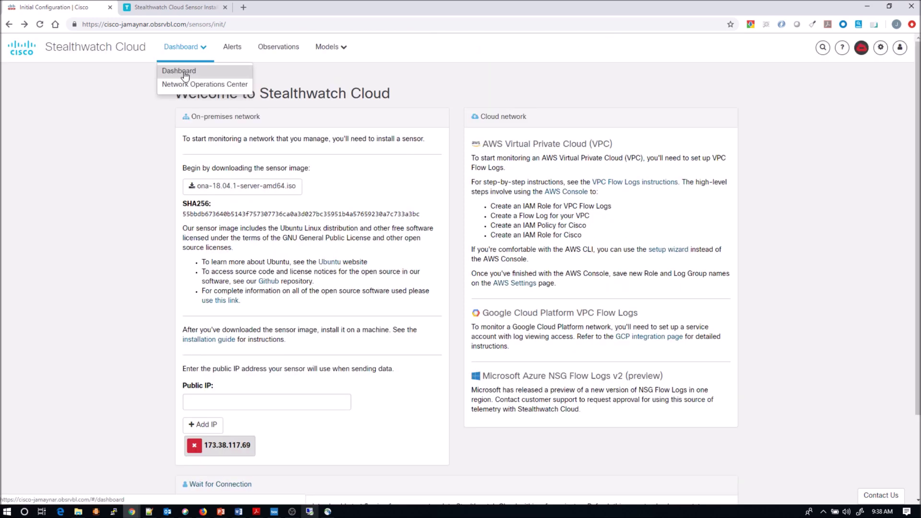
{"action": "left_click", "coordinate": [184, 75]}
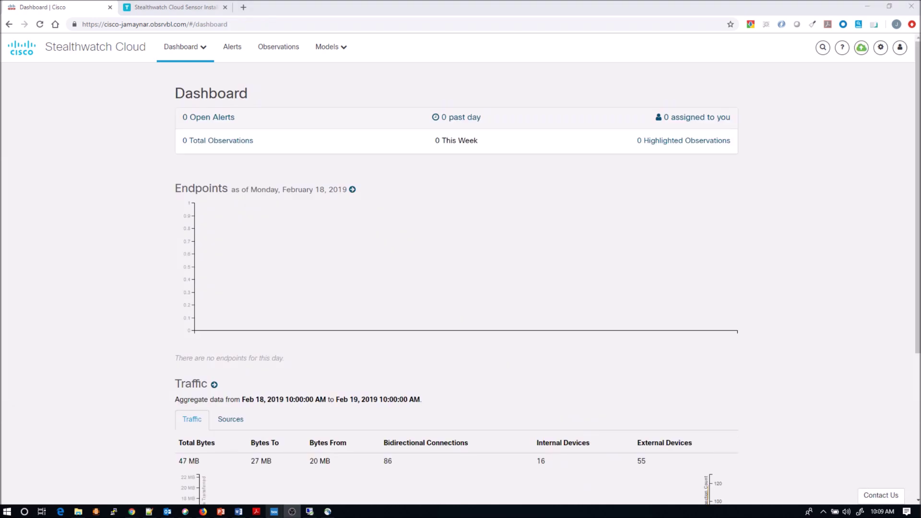
Show the Dashboard Traffic chart broken down by Sources, listing No Subnet Match and Default RFC1918
{"action": "left_click", "coordinate": [429, 269]}
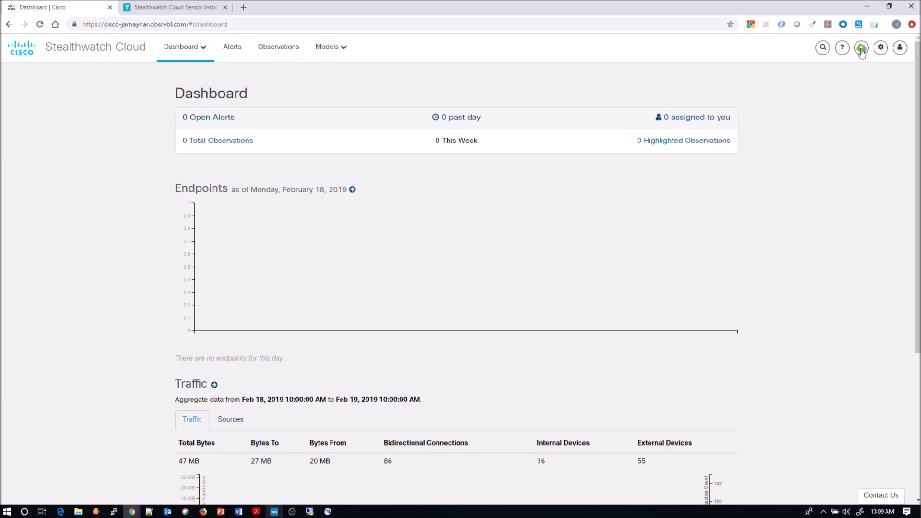
{"action": "mouse_move", "coordinate": [861, 56]}
{"action": "scroll", "coordinate": [368, 289], "scroll_direction": "down", "scroll_amount": 4}
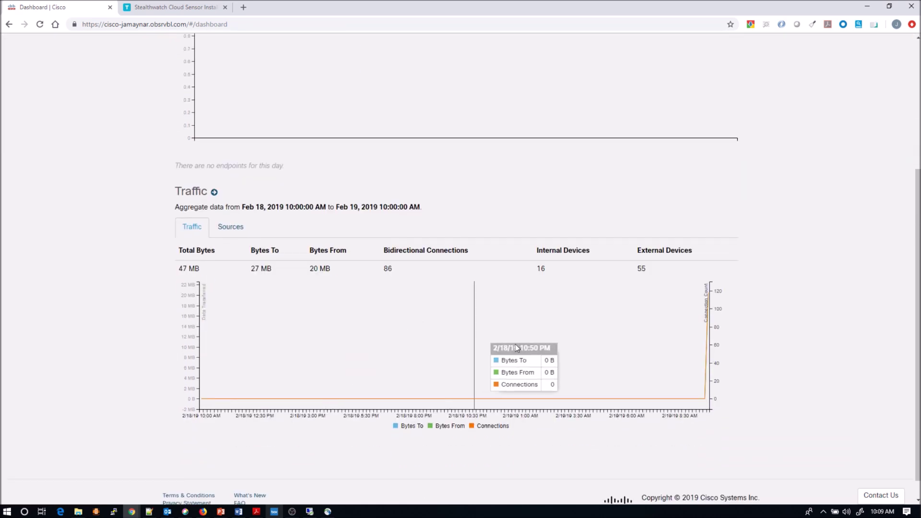
{"action": "mouse_move", "coordinate": [708, 366]}
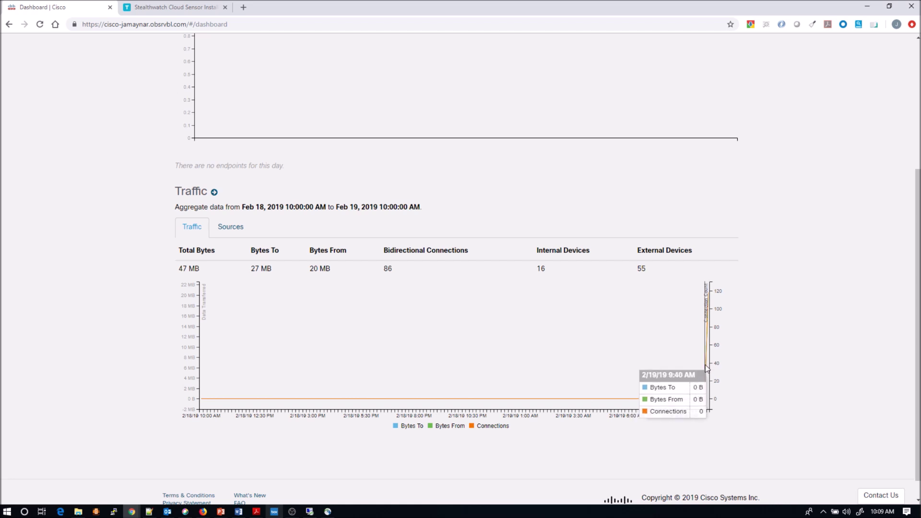
{"action": "left_click", "coordinate": [225, 231]}
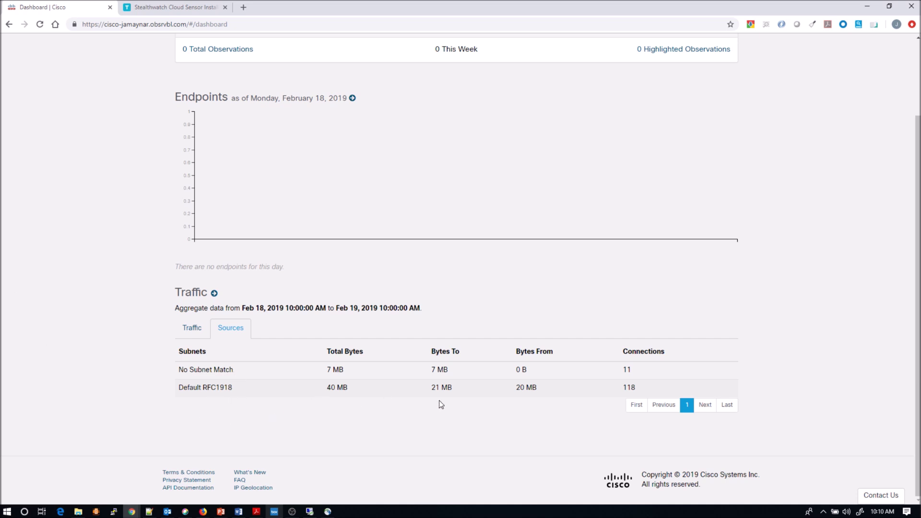
Switch to the Network Operations Center page from the Dashboard menu
{"action": "scroll", "coordinate": [341, 409], "scroll_direction": "up", "scroll_amount": 2}
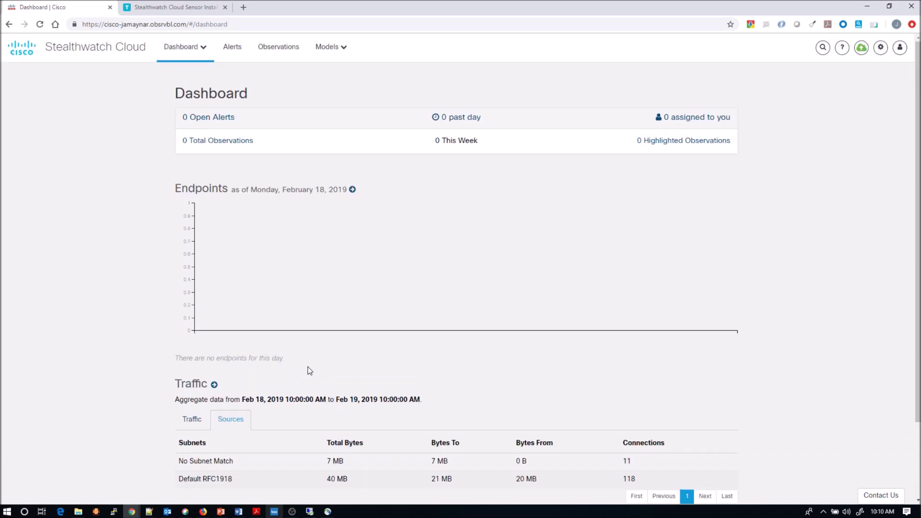
{"action": "left_click", "coordinate": [201, 50]}
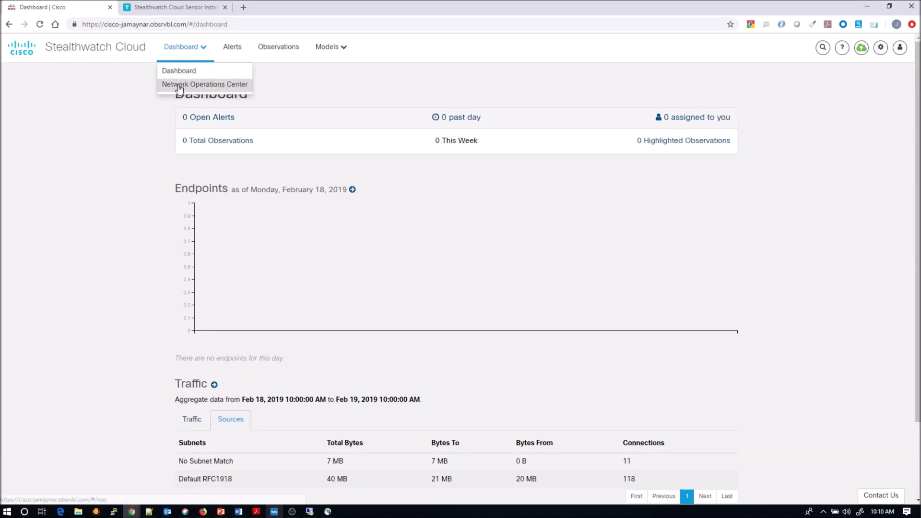
{"action": "left_click", "coordinate": [179, 88]}
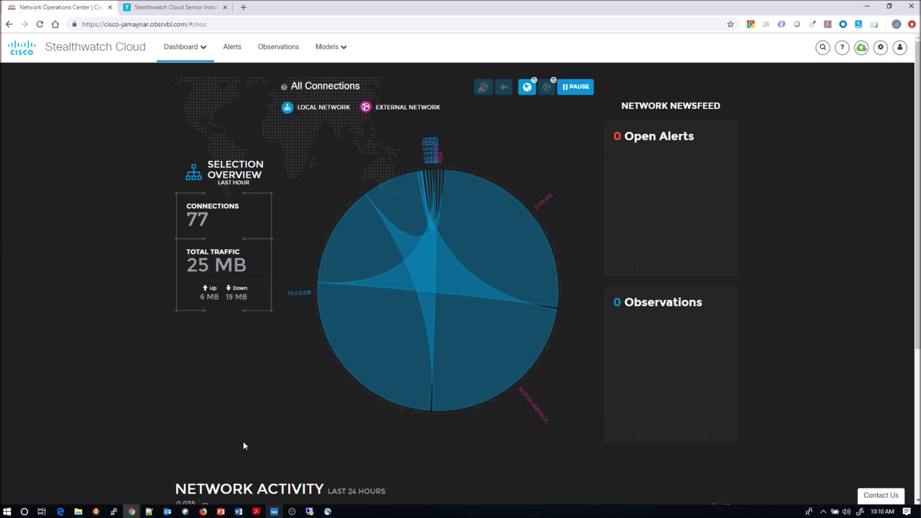
Inspect the 10.0.0.0/8 to North America connections in the NOC chord diagram
{"action": "left_click", "coordinate": [470, 351]}
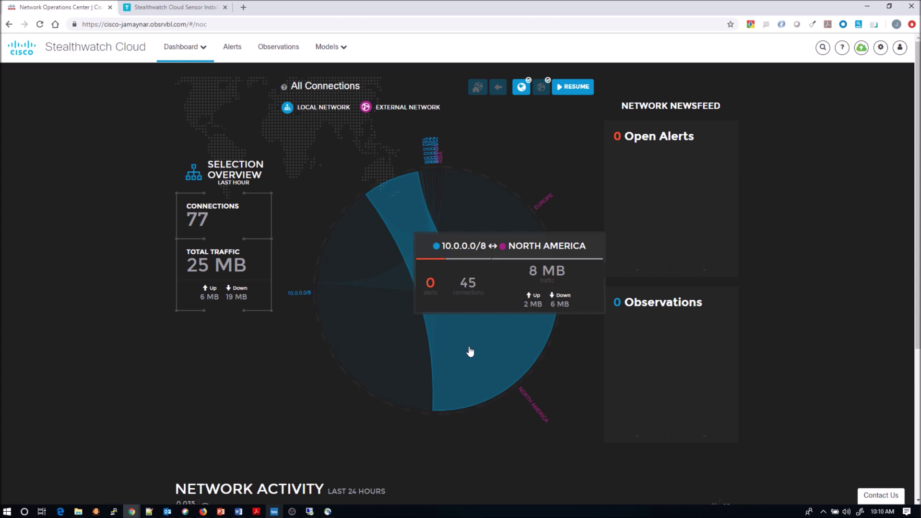
{"action": "mouse_move", "coordinate": [484, 204]}
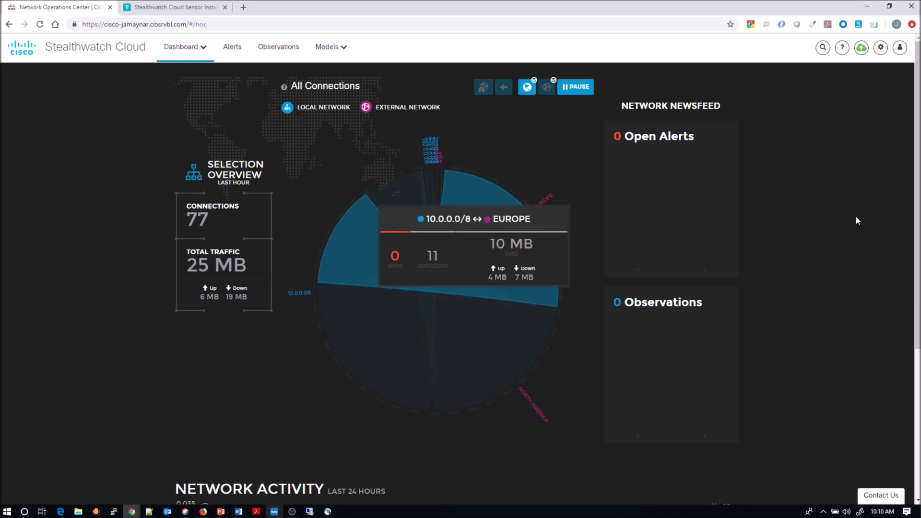
{"action": "scroll", "coordinate": [857, 221], "scroll_direction": "down", "scroll_amount": 3}
{"action": "scroll", "coordinate": [857, 221], "scroll_direction": "up", "scroll_amount": 3}
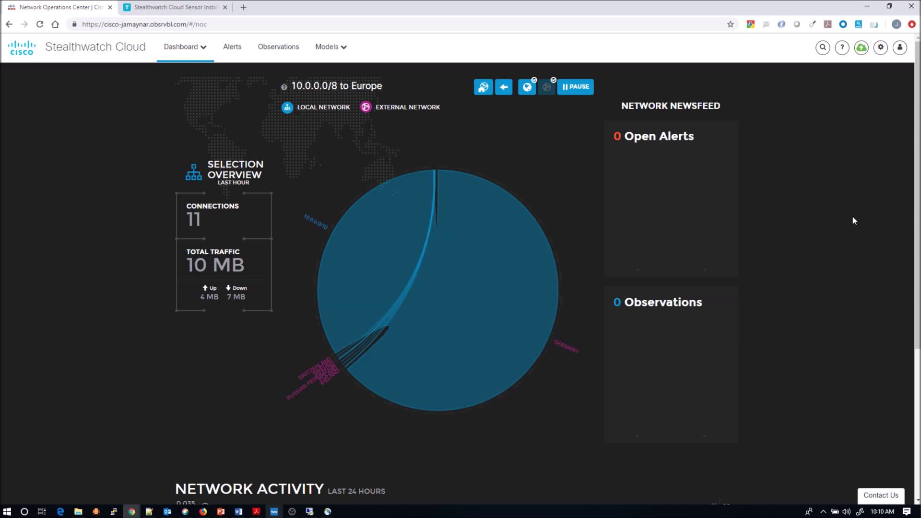
{"action": "mouse_move", "coordinate": [480, 354]}
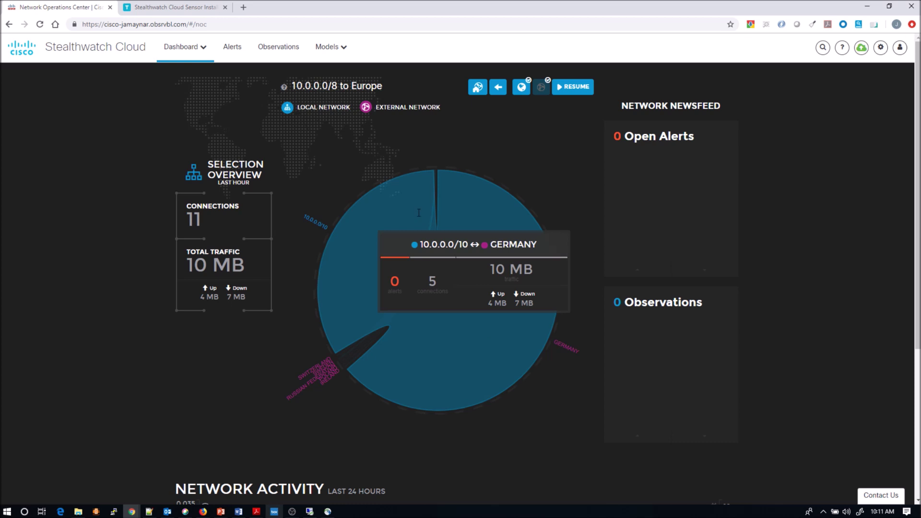
{"action": "left_click", "coordinate": [194, 48]}
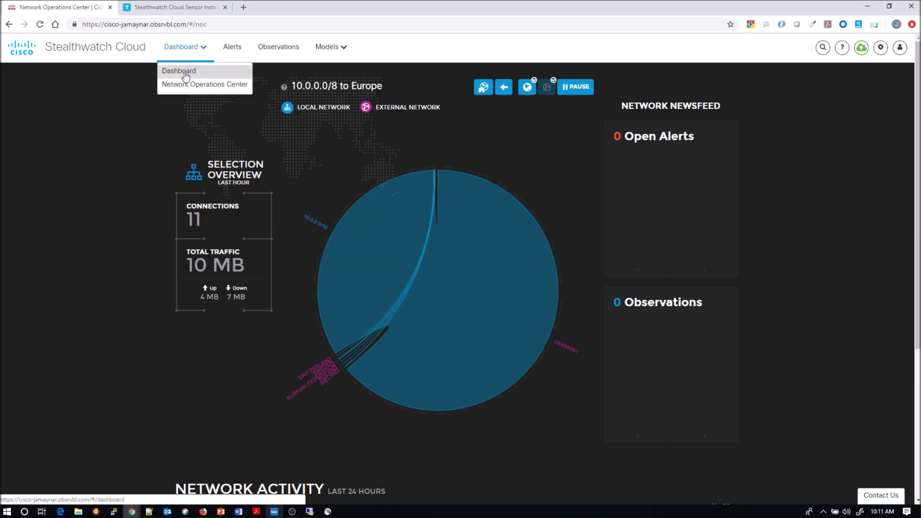
{"action": "left_click", "coordinate": [185, 71]}
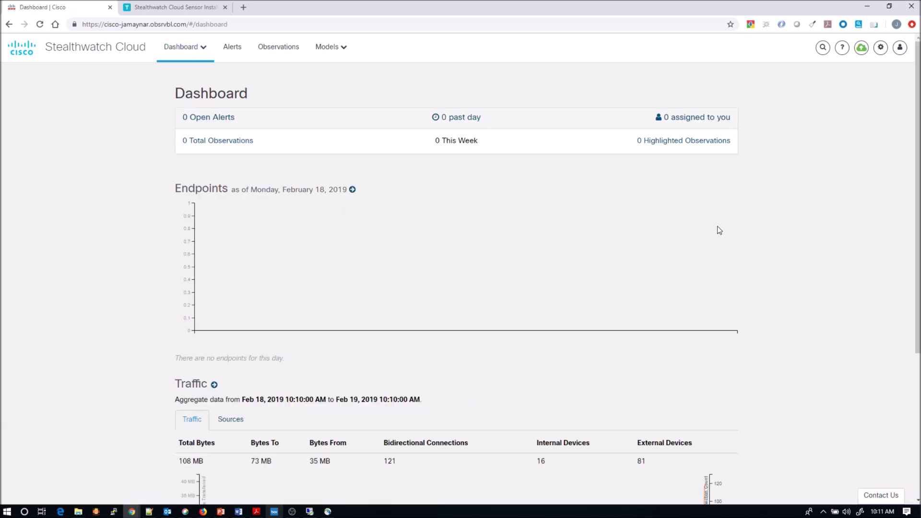
Scroll the Dashboard down to review the Traffic chart, then back to the top
{"action": "scroll", "coordinate": [820, 298], "scroll_direction": "down", "scroll_amount": 5}
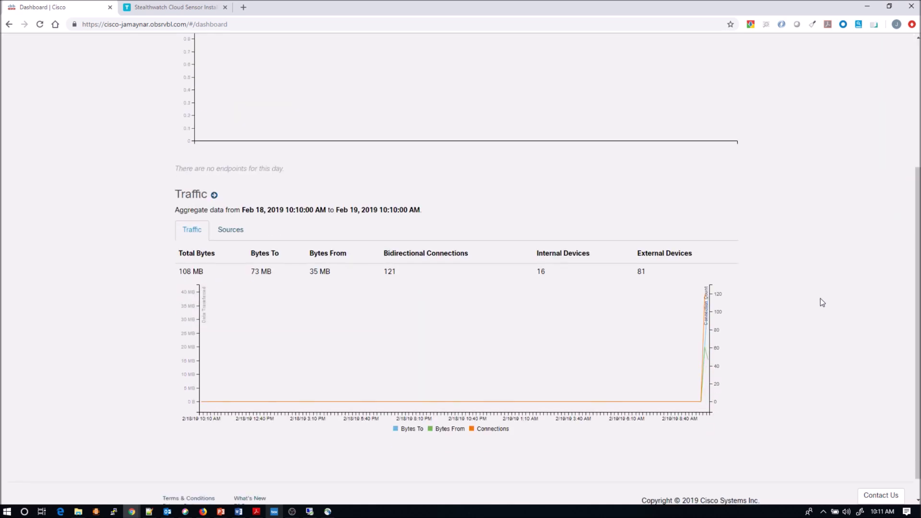
{"action": "scroll", "coordinate": [820, 299], "scroll_direction": "up", "scroll_amount": 5}
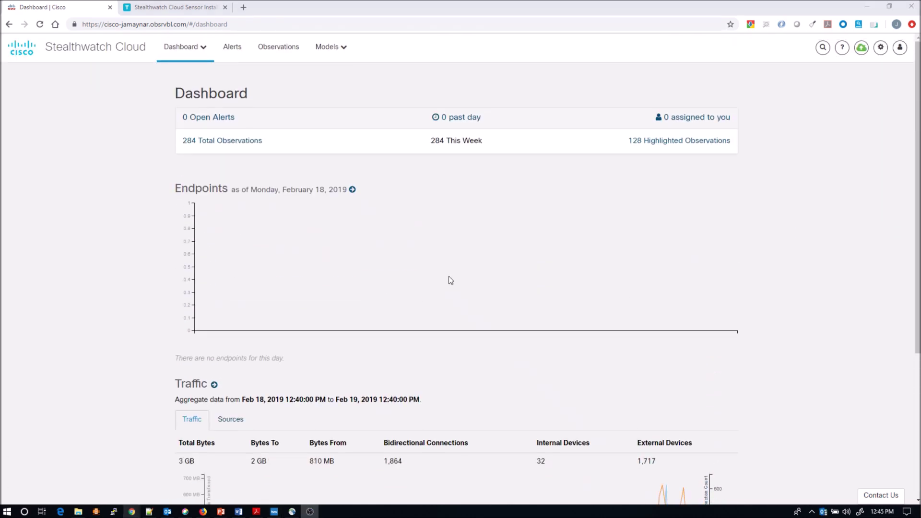
Open the sensor list from the green cloud status icon to check sensor ona-8c8a94
{"action": "left_click", "coordinate": [861, 48]}
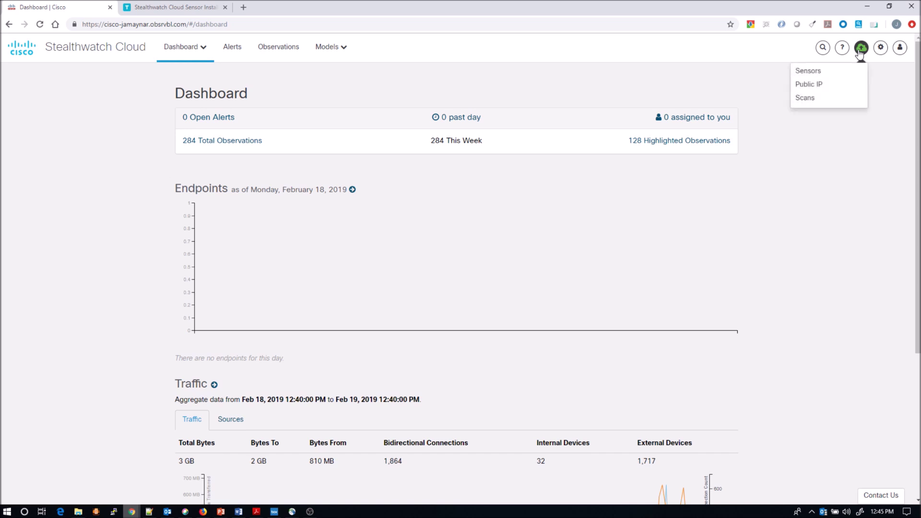
{"action": "left_click", "coordinate": [808, 71]}
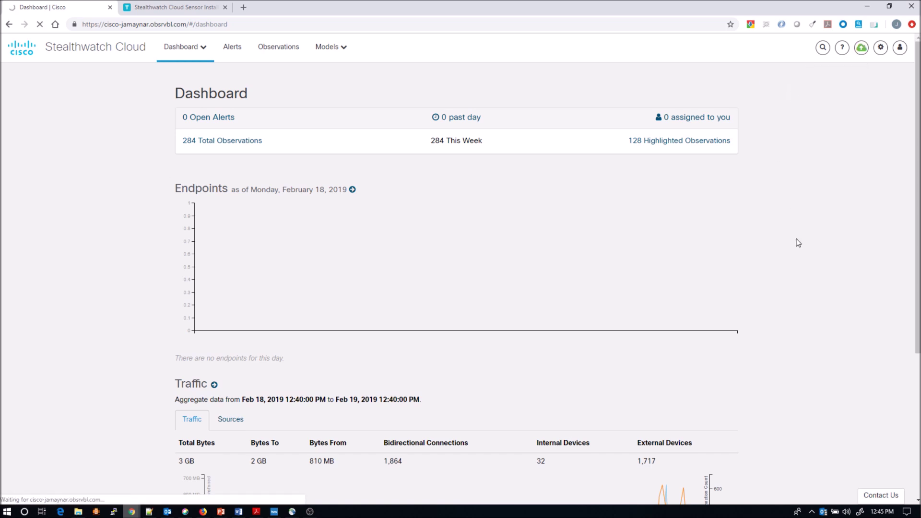